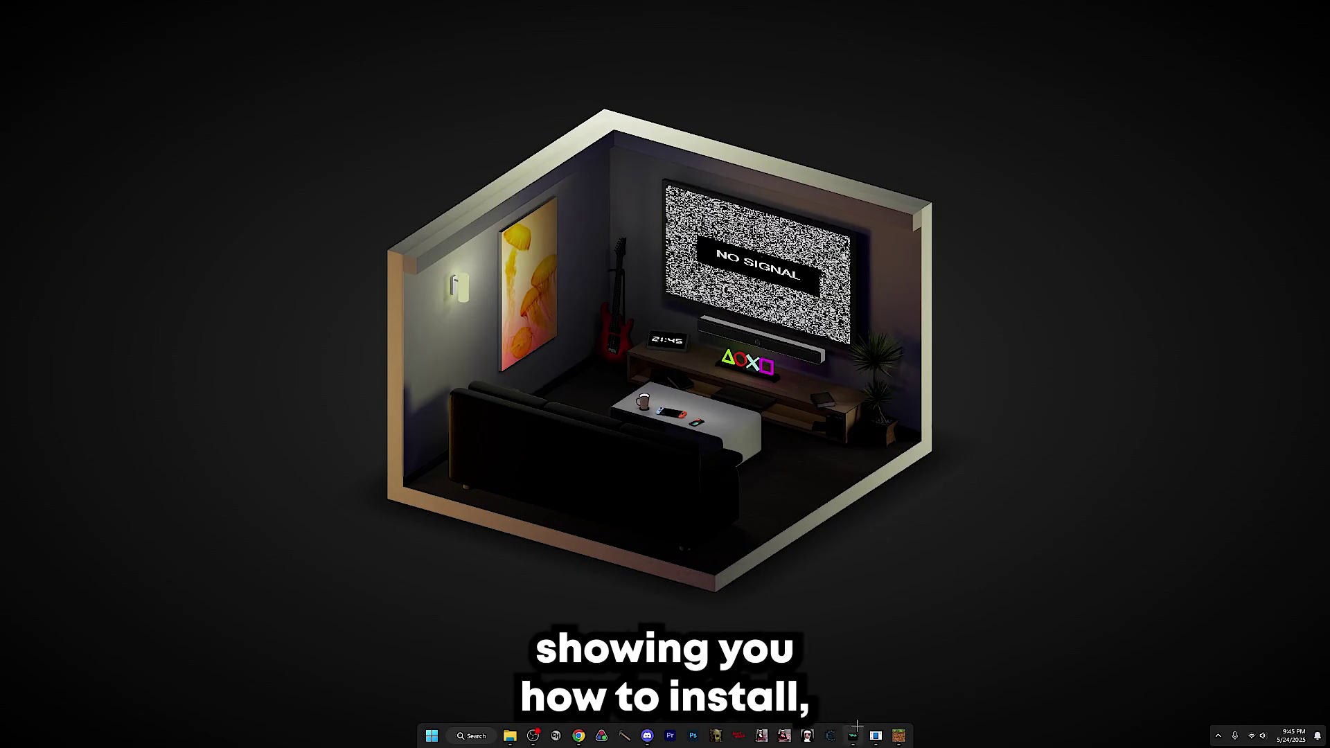
- Scroll the version manager to the installed 1.16.1.2 entry, then minimize it to reveal Chrome
click(876, 736)
drag(556, 339, 599, 338)
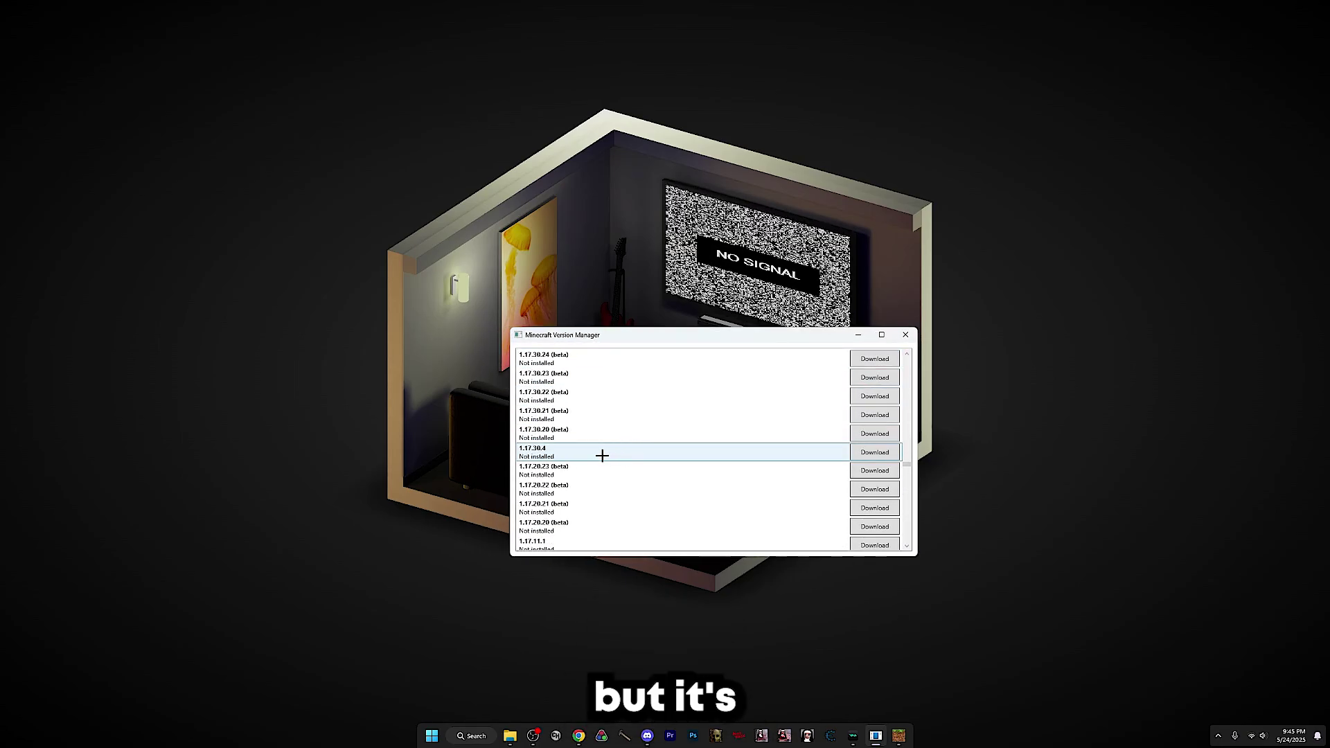
scroll(596, 430, up, 15)
scroll(600, 427, down, 20)
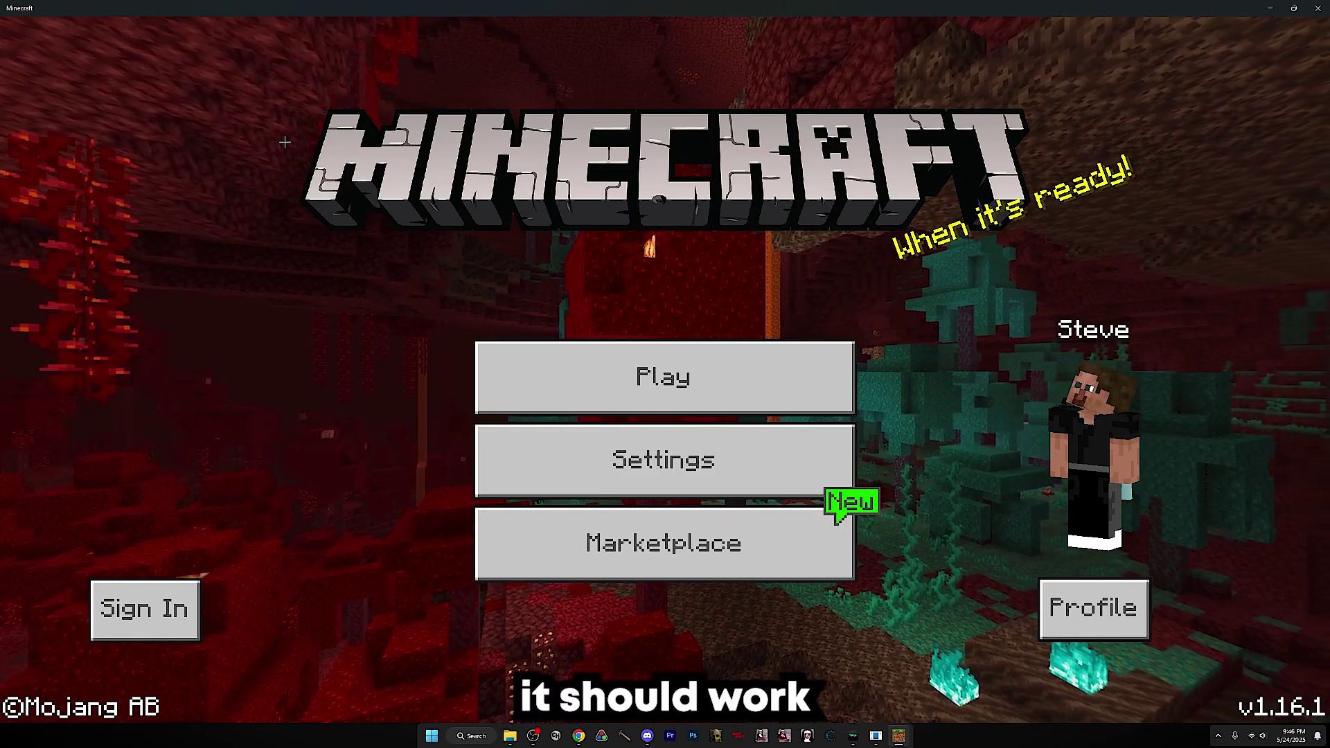
click(875, 736)
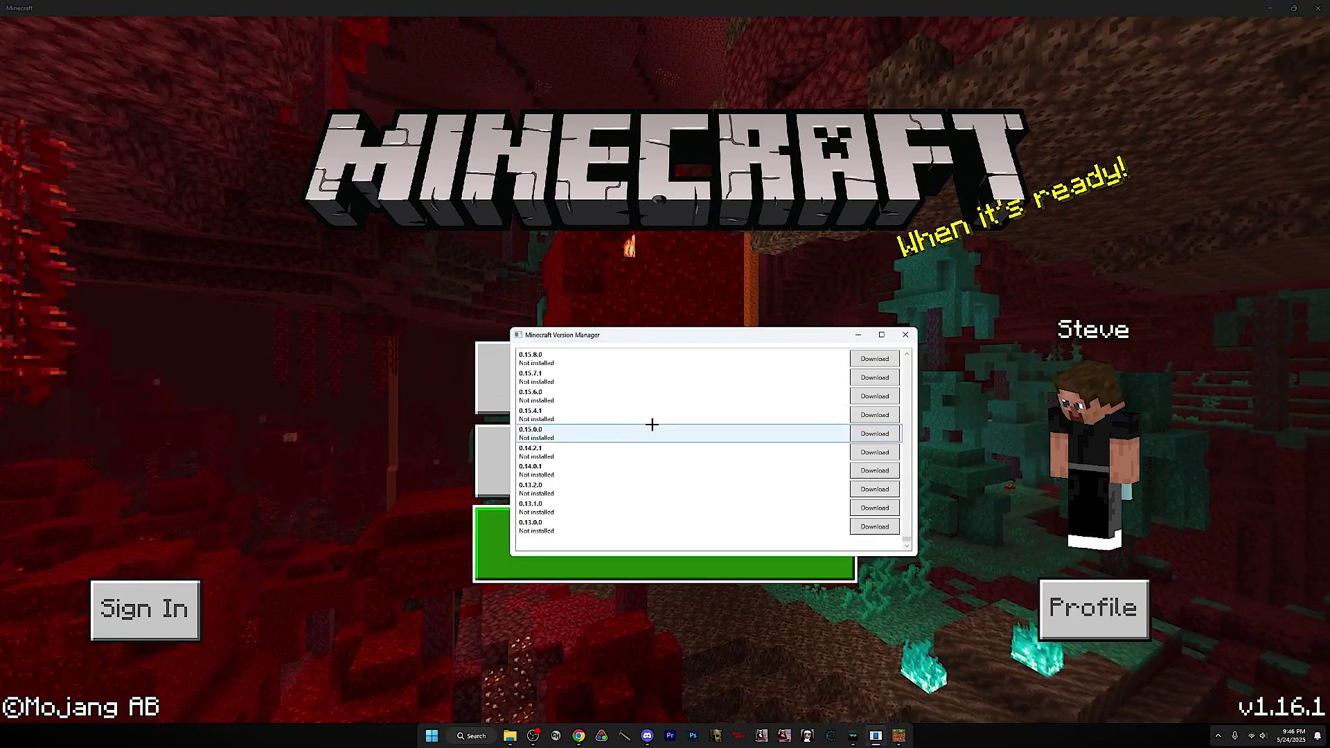
scroll(685, 451, up, 10)
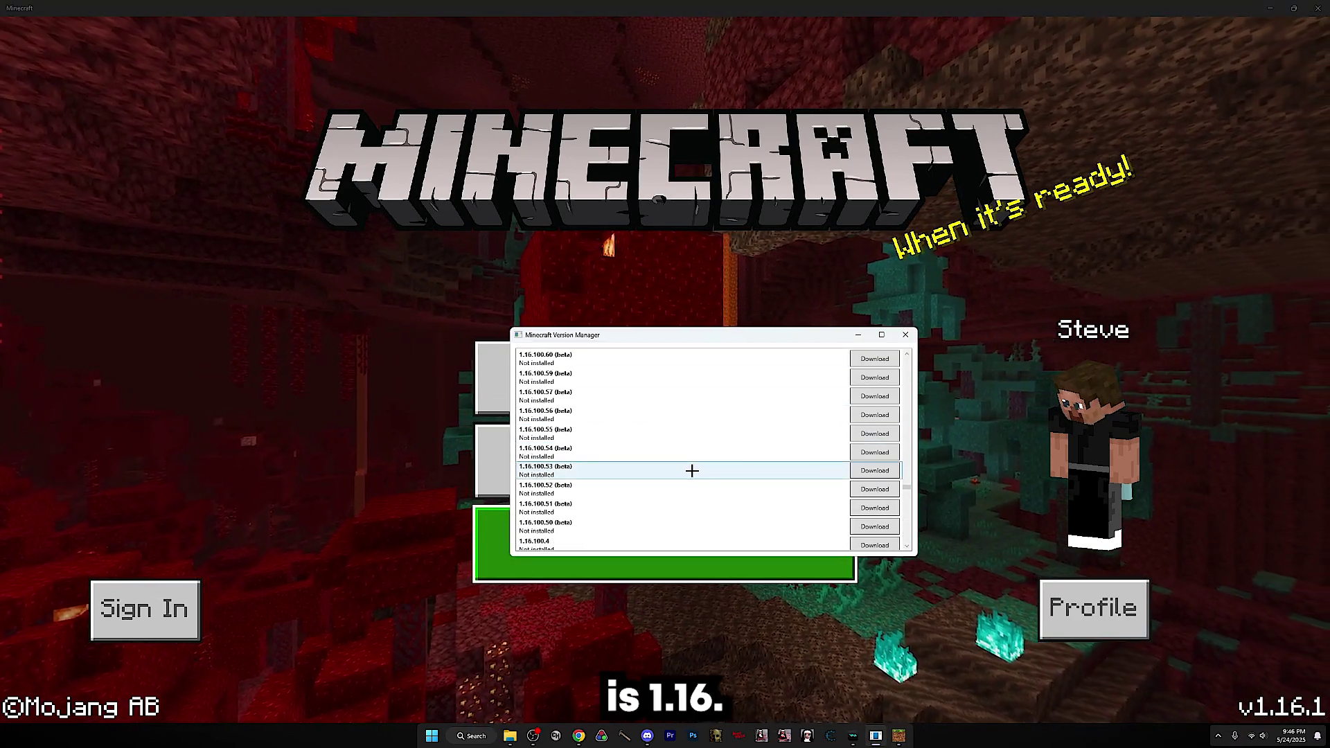
scroll(692, 470, up, 5)
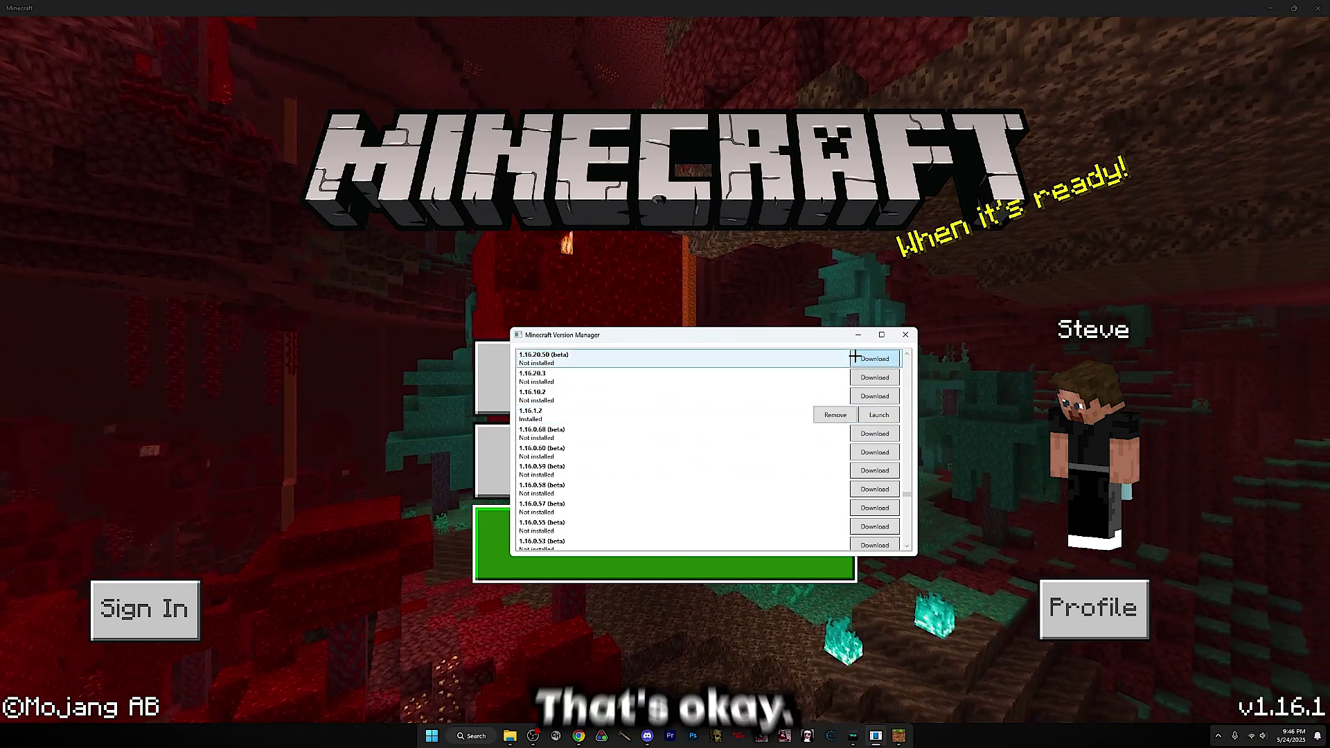
click(578, 735)
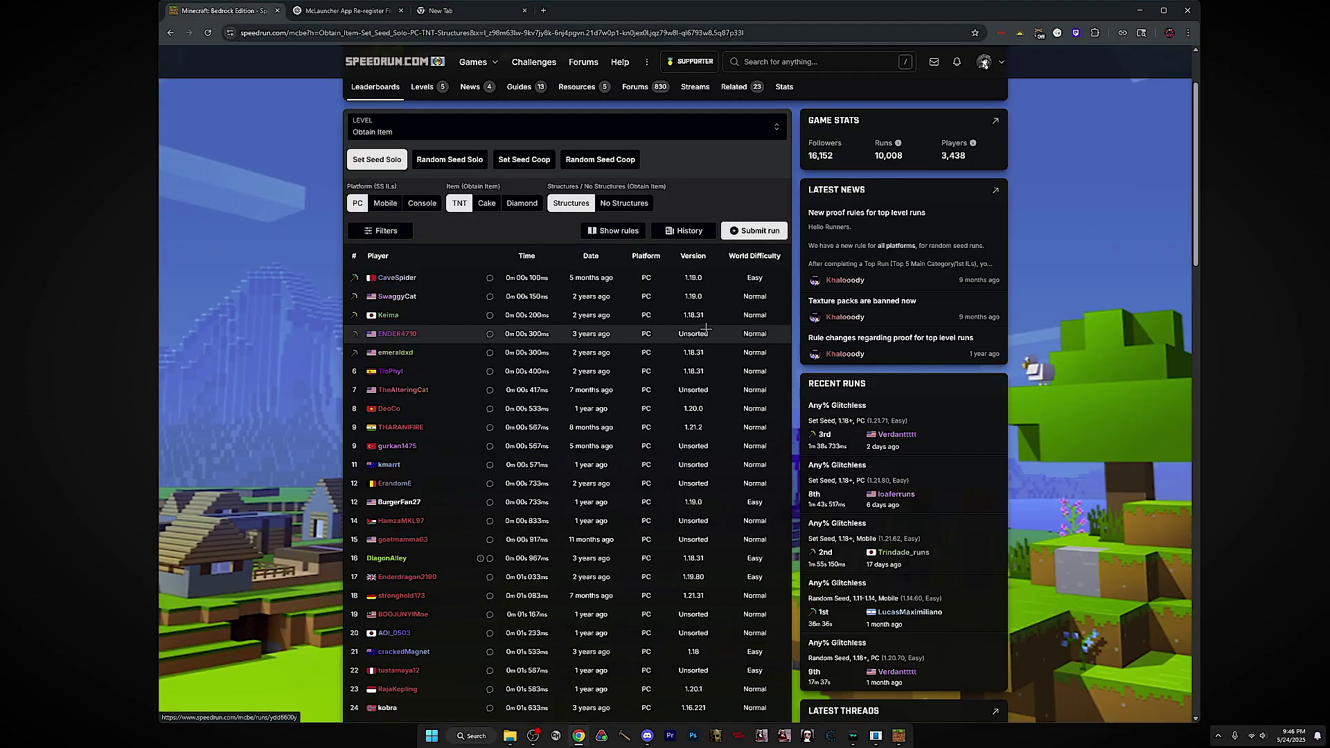
- Search Google for McLauncher and open the mc-w10-version-launcher 0.5.0 release page
key(ctrl+w)
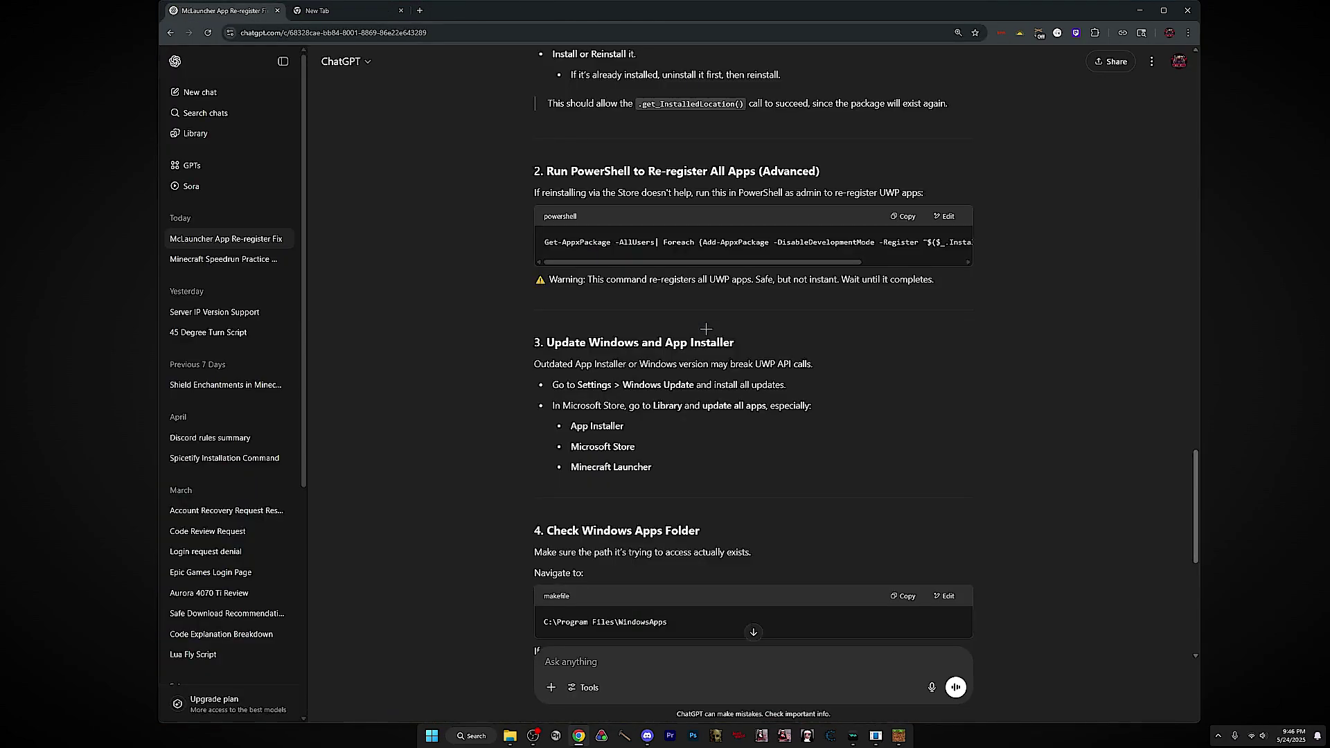
key(ctrl+Tab)
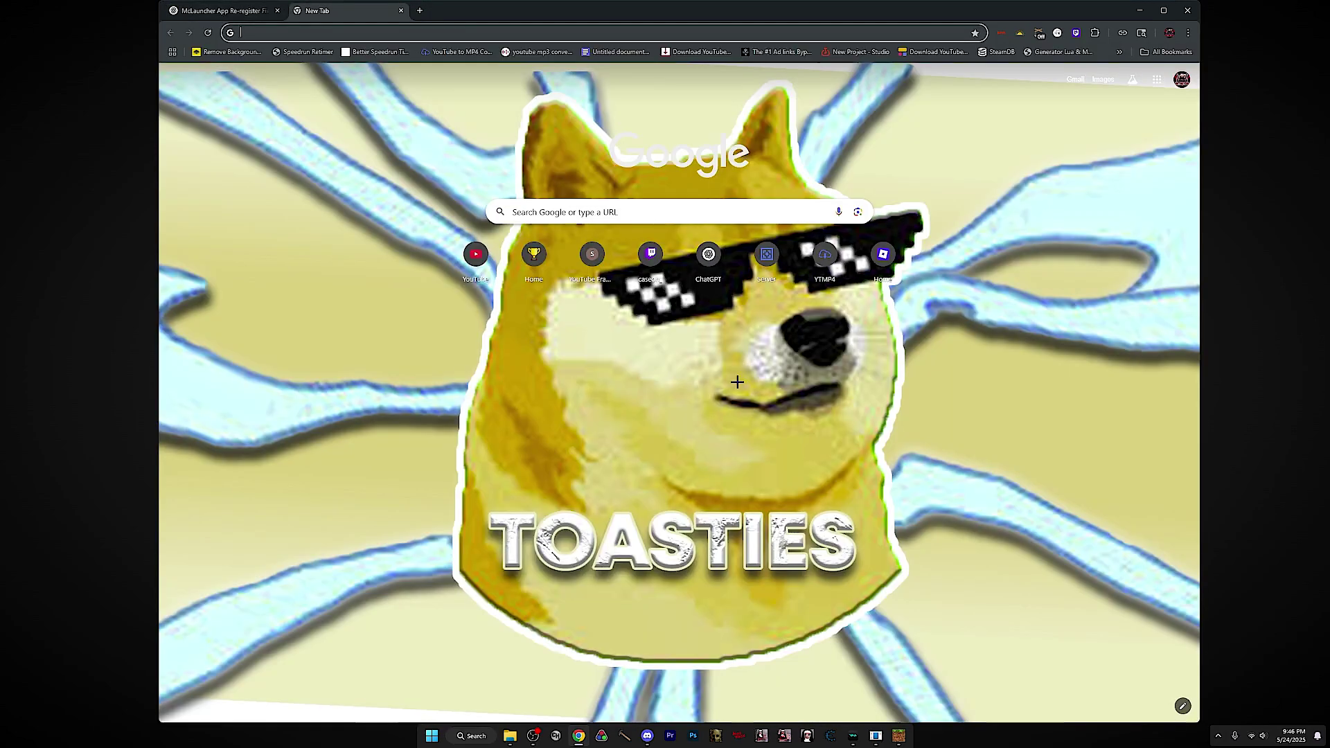
text(McLauncher)
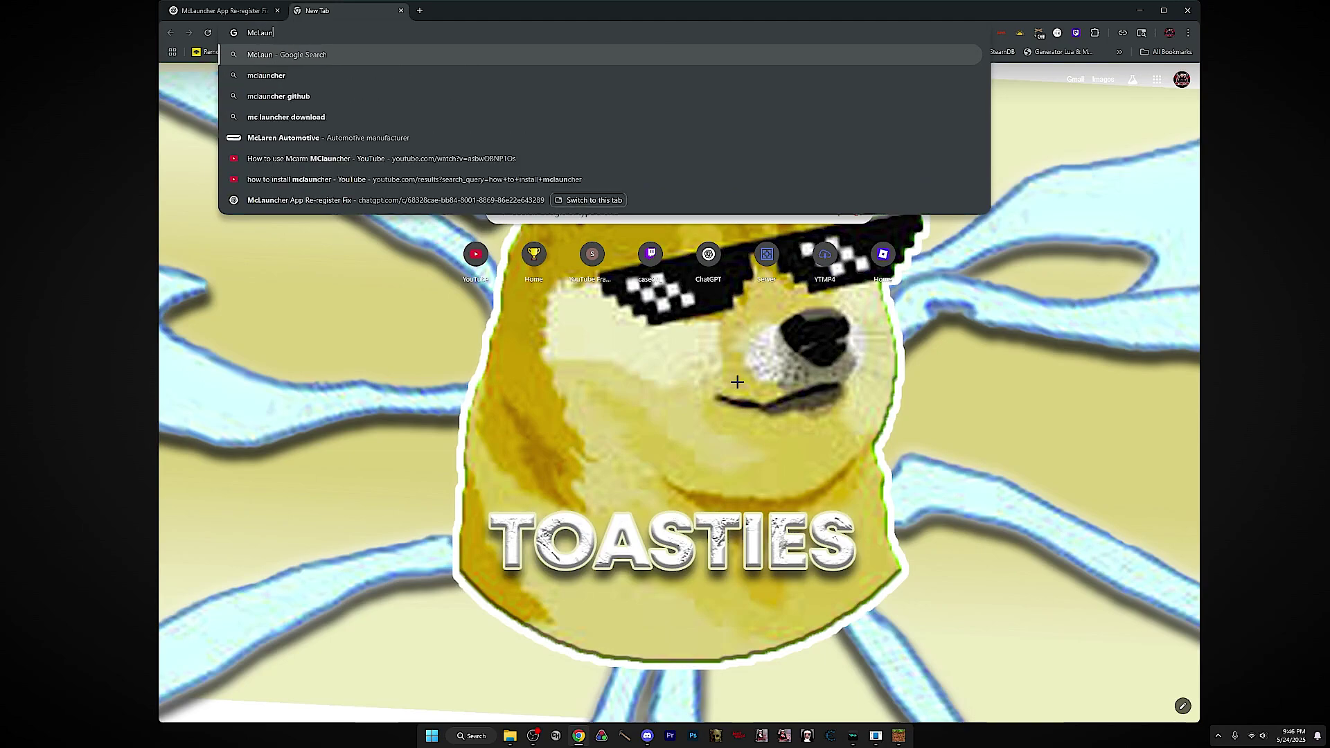
key(Return)
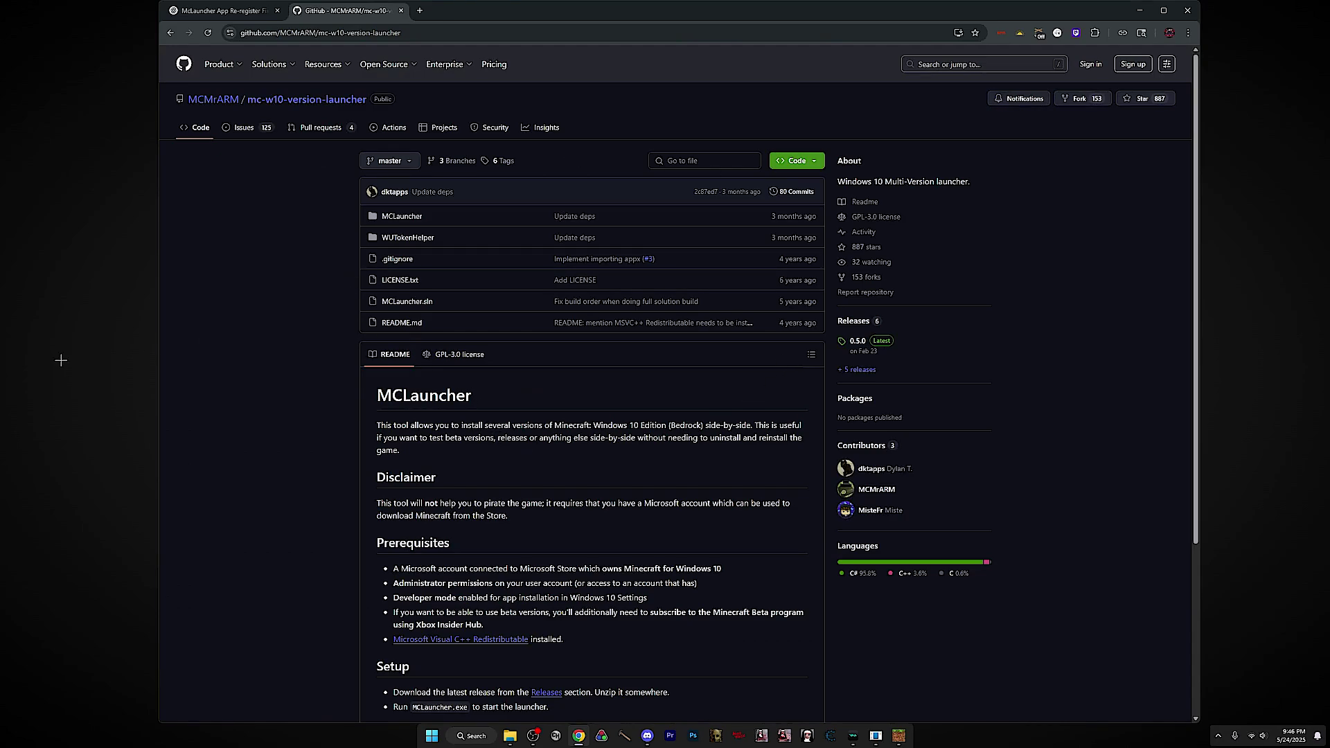
scroll(275, 360, down, 3)
scroll(279, 360, up, 3)
click(874, 342)
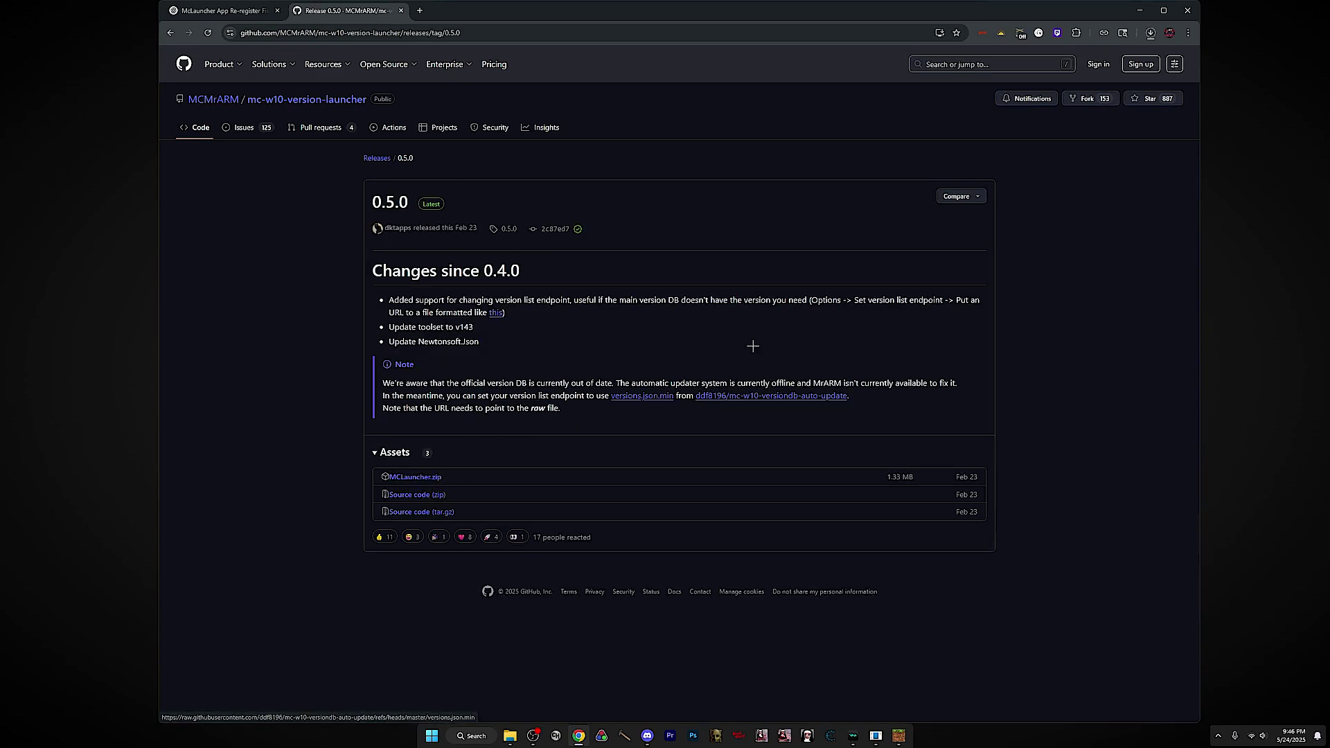
- Bring the MCLauncher folder forward to show MCLauncher.exe and the Minecraft-1.16.1.2 files
key(alt+Tab)
drag(593, 114, 716, 114)
drag(621, 365, 599, 175)
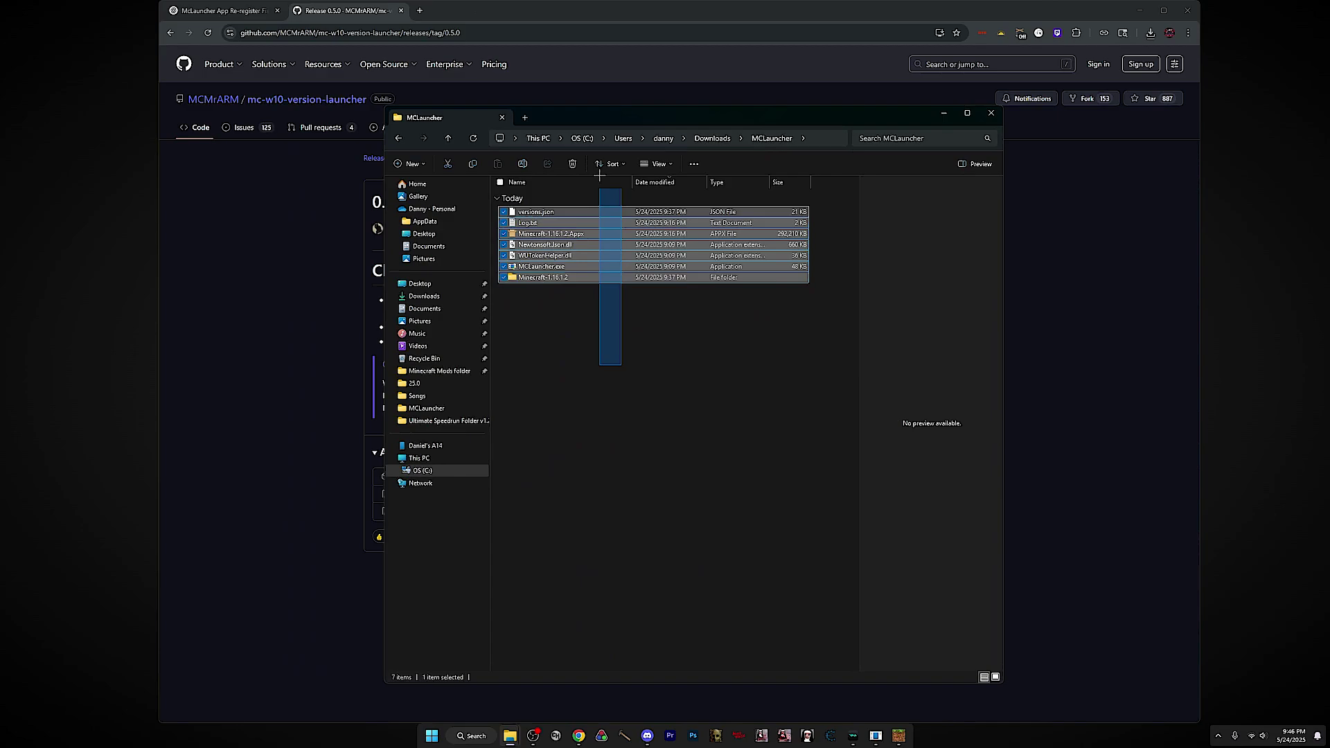
click(628, 432)
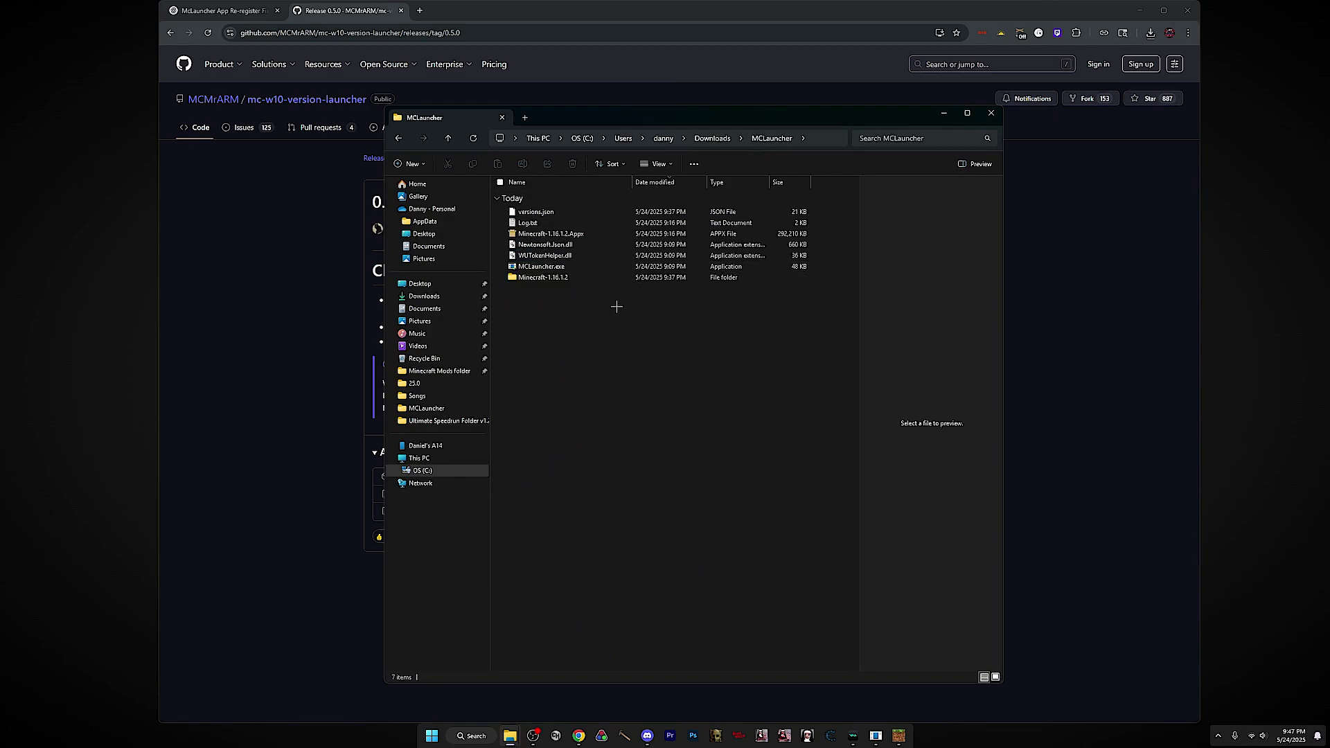
- Launch 1.16.1.2 from the version manager and bring the Minecraft v1.16.1 window forward
click(870, 743)
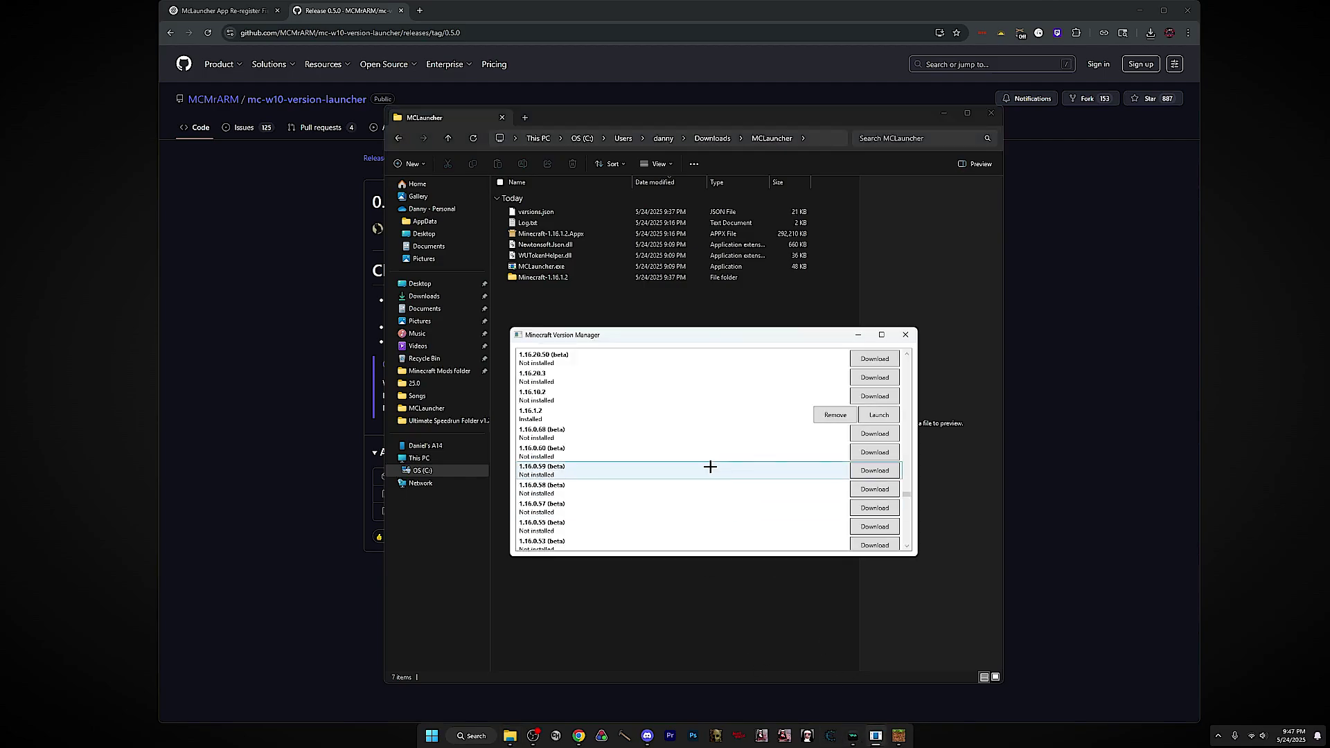
drag(718, 335, 726, 262)
click(681, 572)
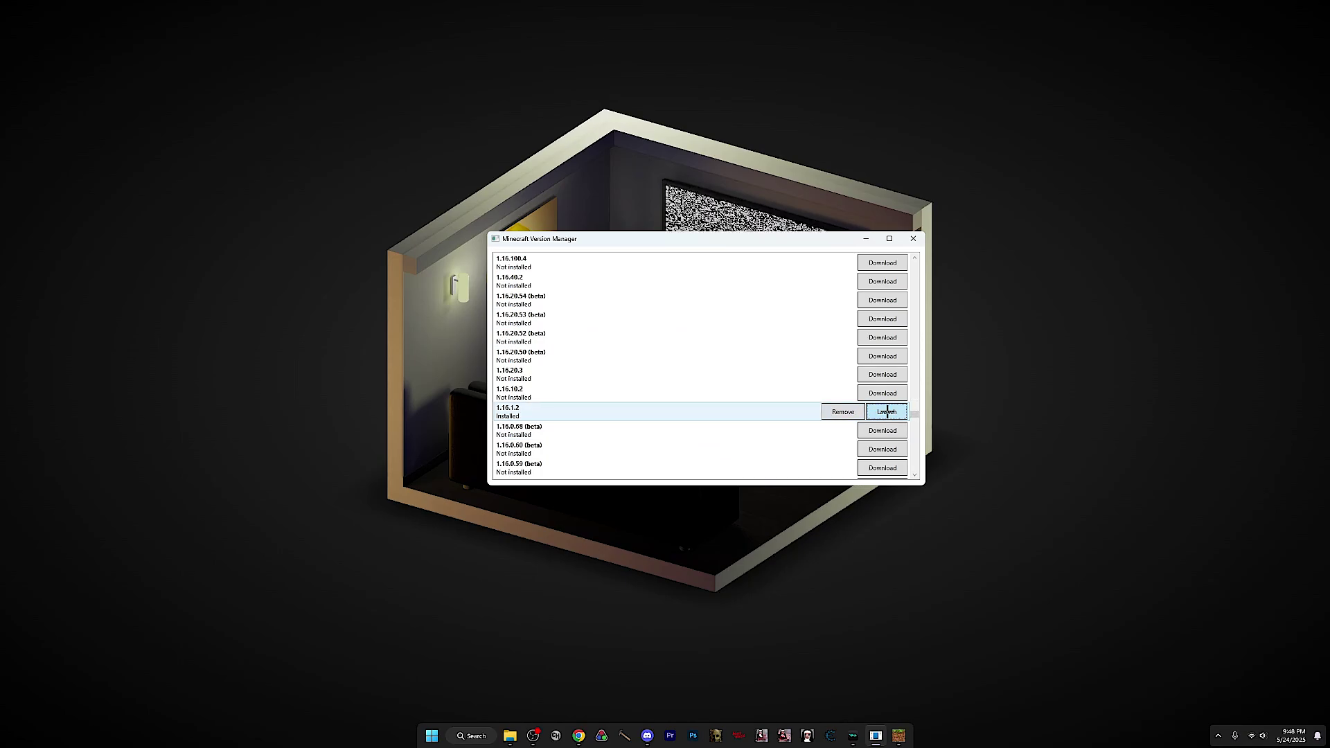
click(868, 239)
click(894, 738)
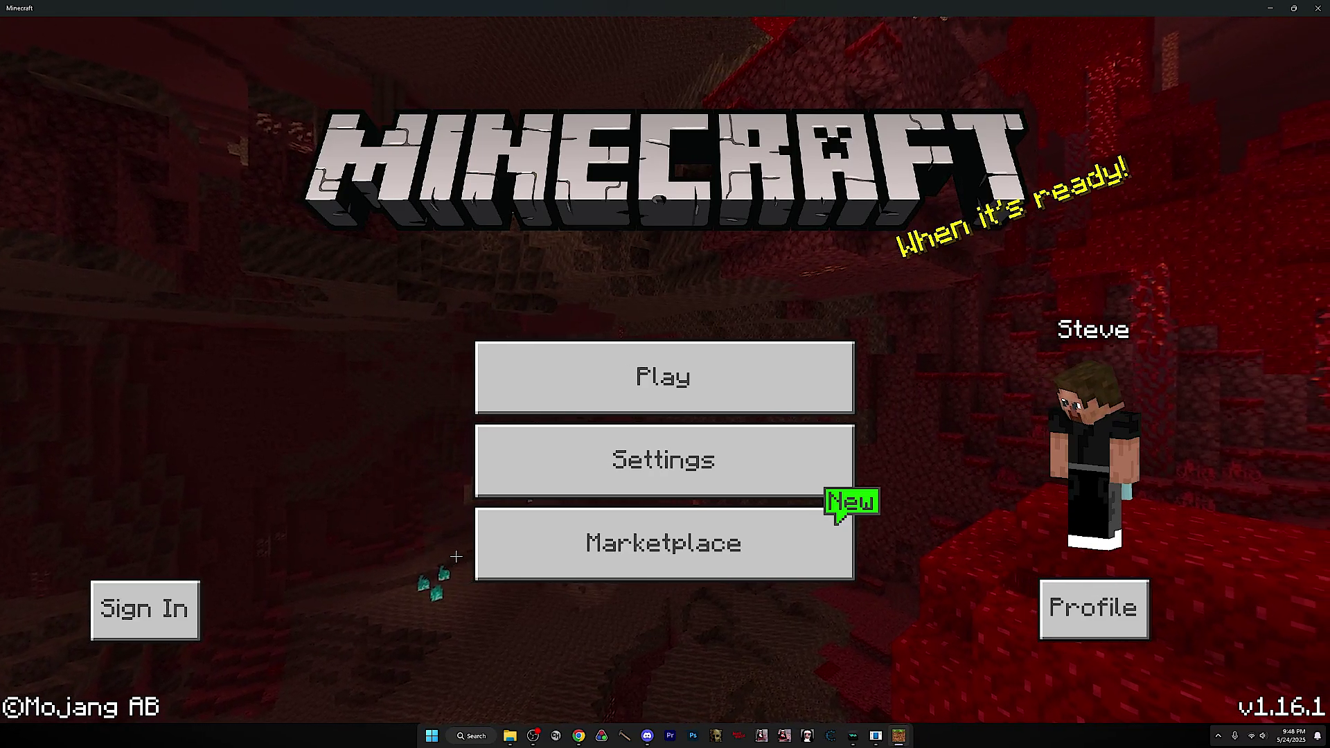
- Browse the Play screen's Servers and Friends lists, then check the profile and return to the main menu
click(533, 393)
click(820, 122)
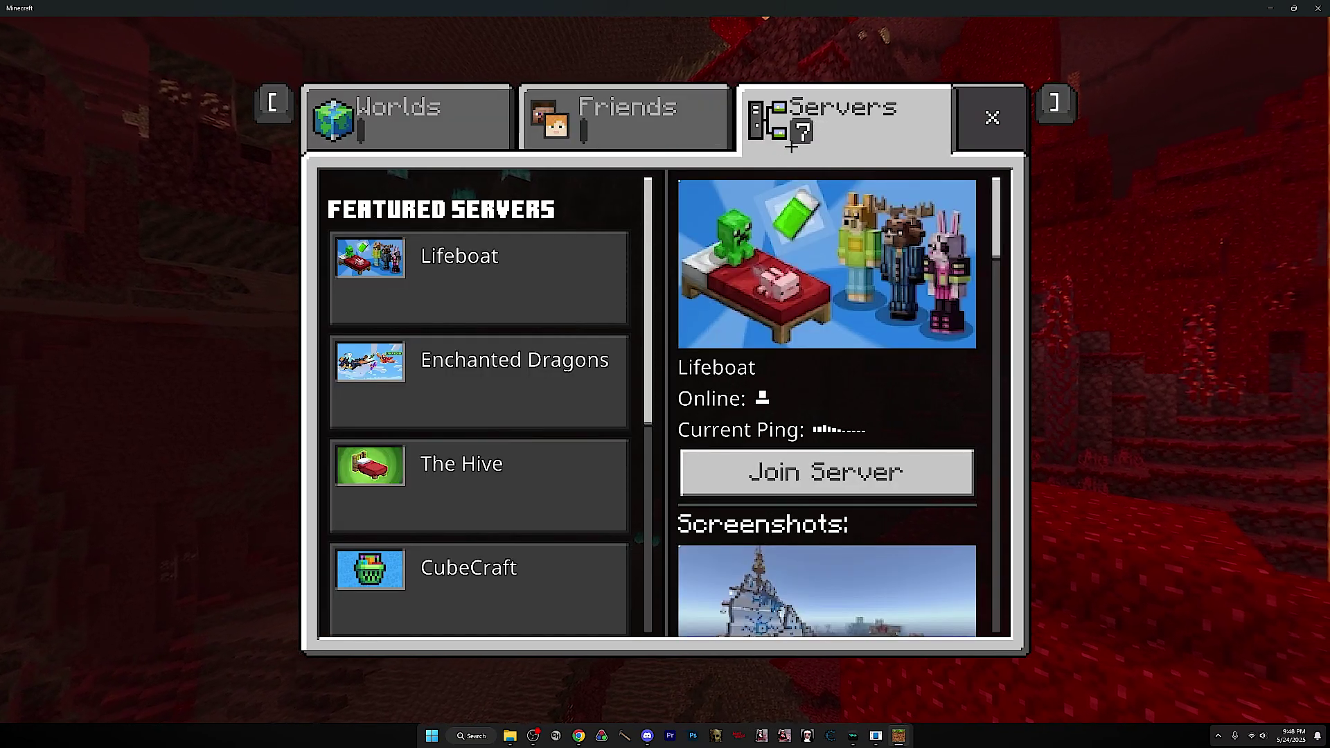
click(662, 135)
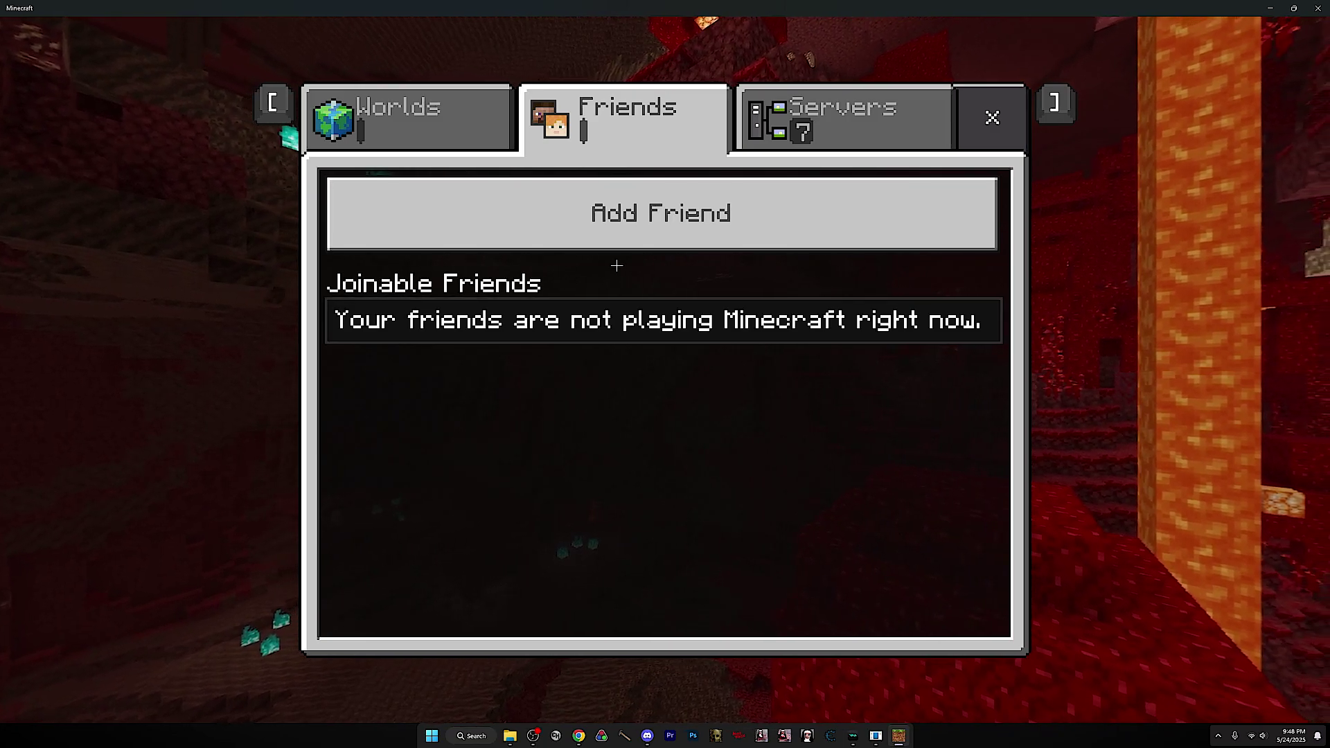
click(992, 117)
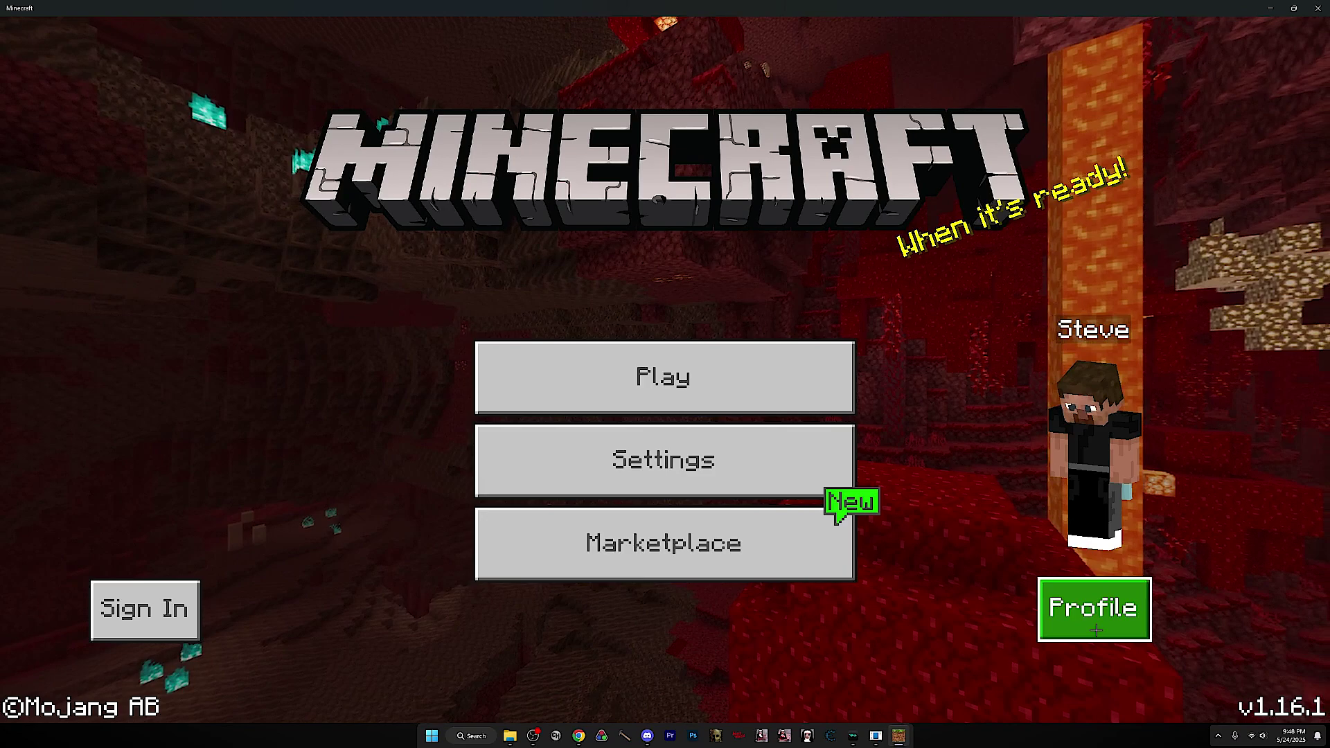
click(1094, 608)
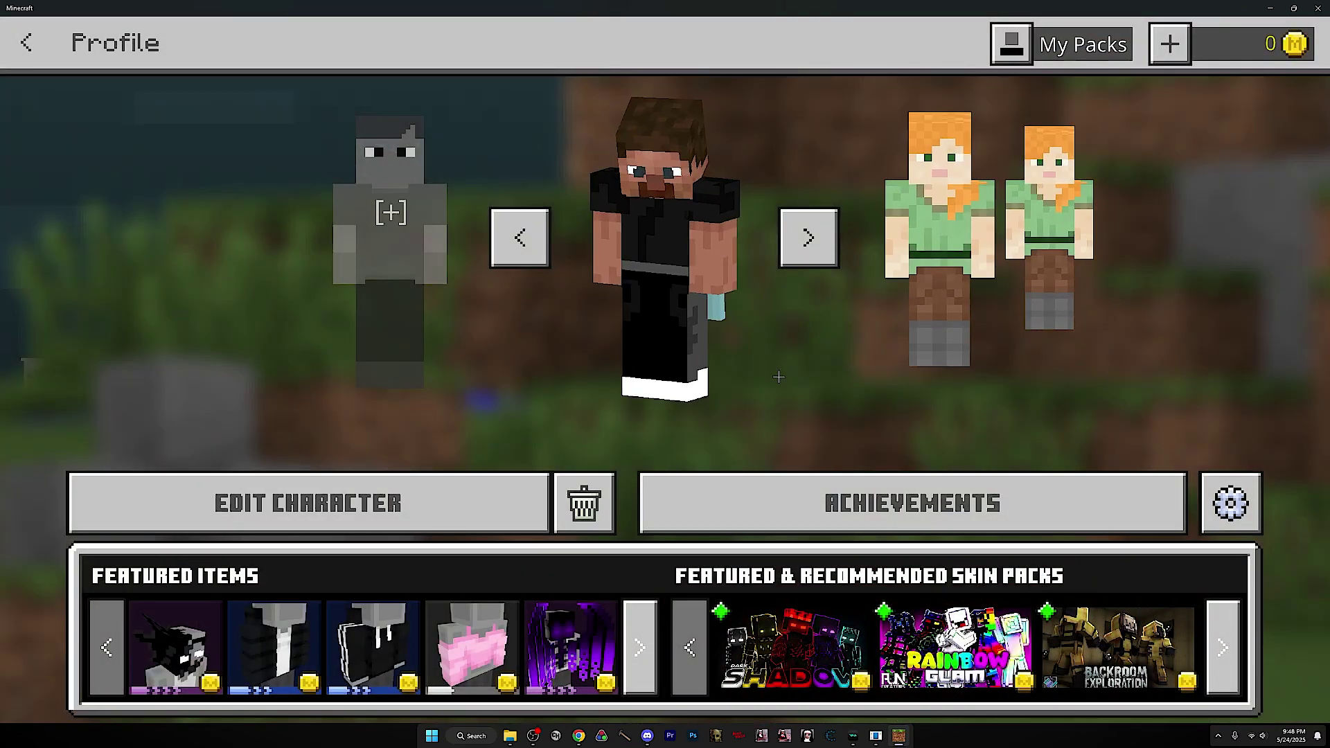
key(Escape)
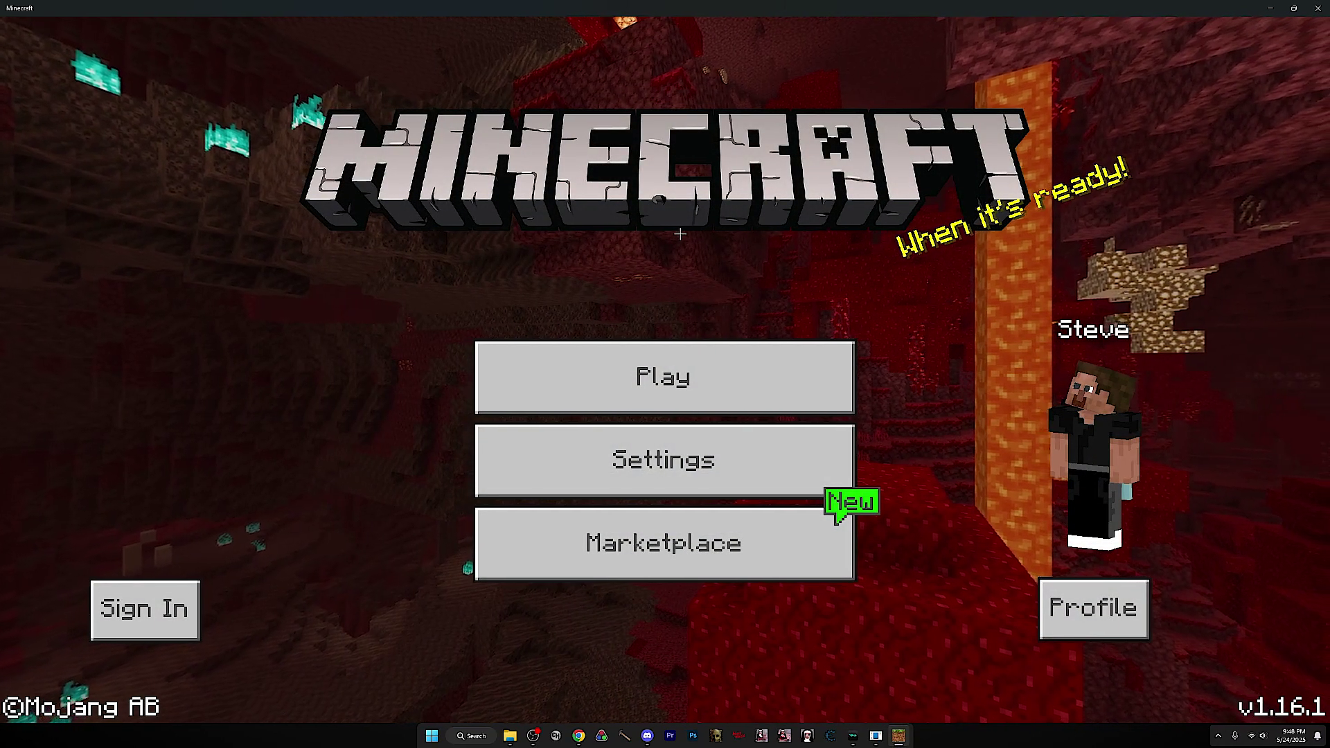
- Create the world pleasepleasepleaseplease with Peaceful difficulty and seed 13, and start playing it
click(710, 374)
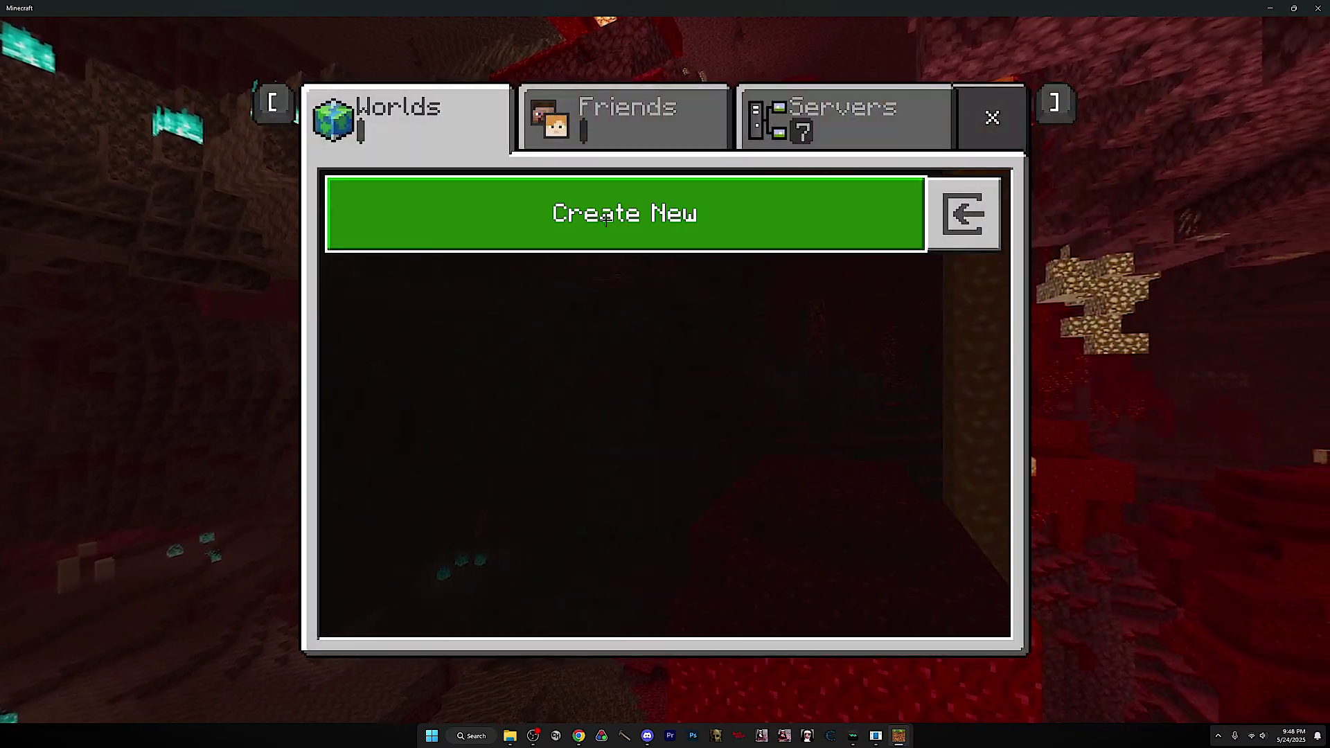
click(607, 215)
click(665, 121)
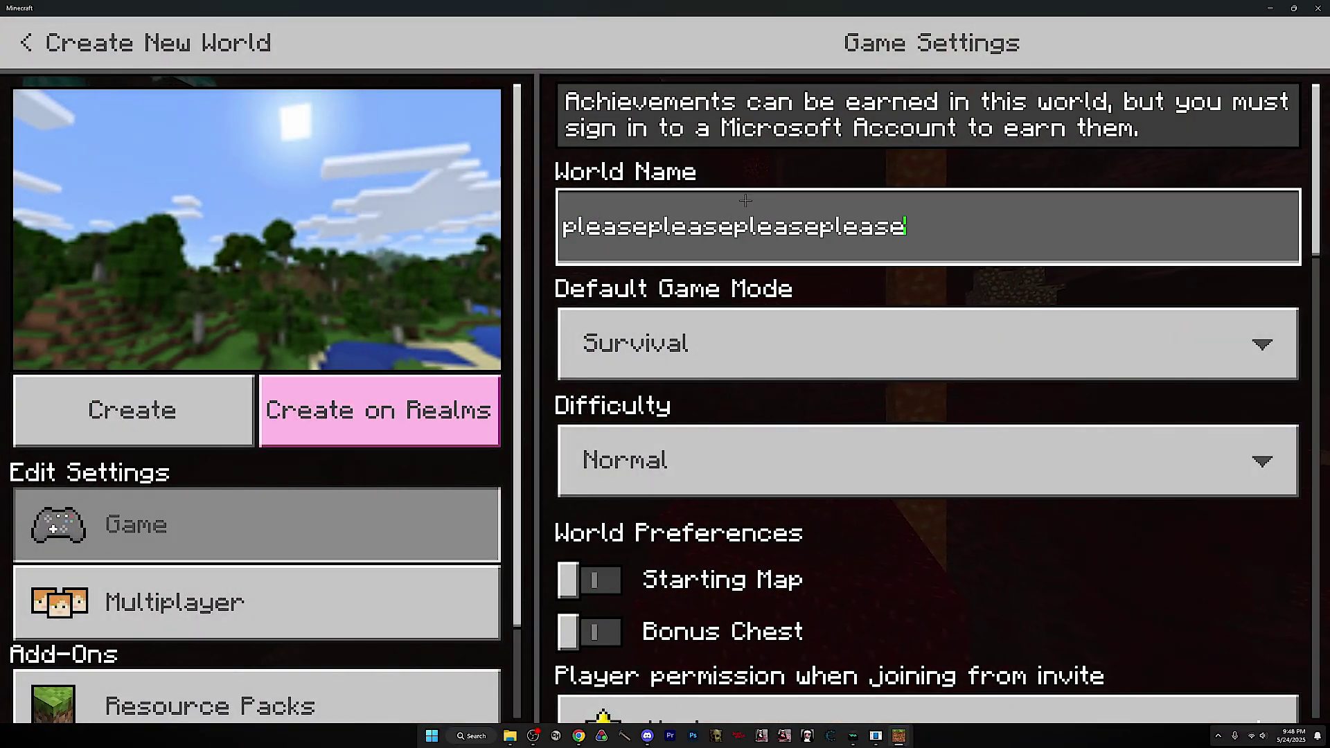
click(784, 459)
click(784, 460)
scroll(784, 459, down, 3)
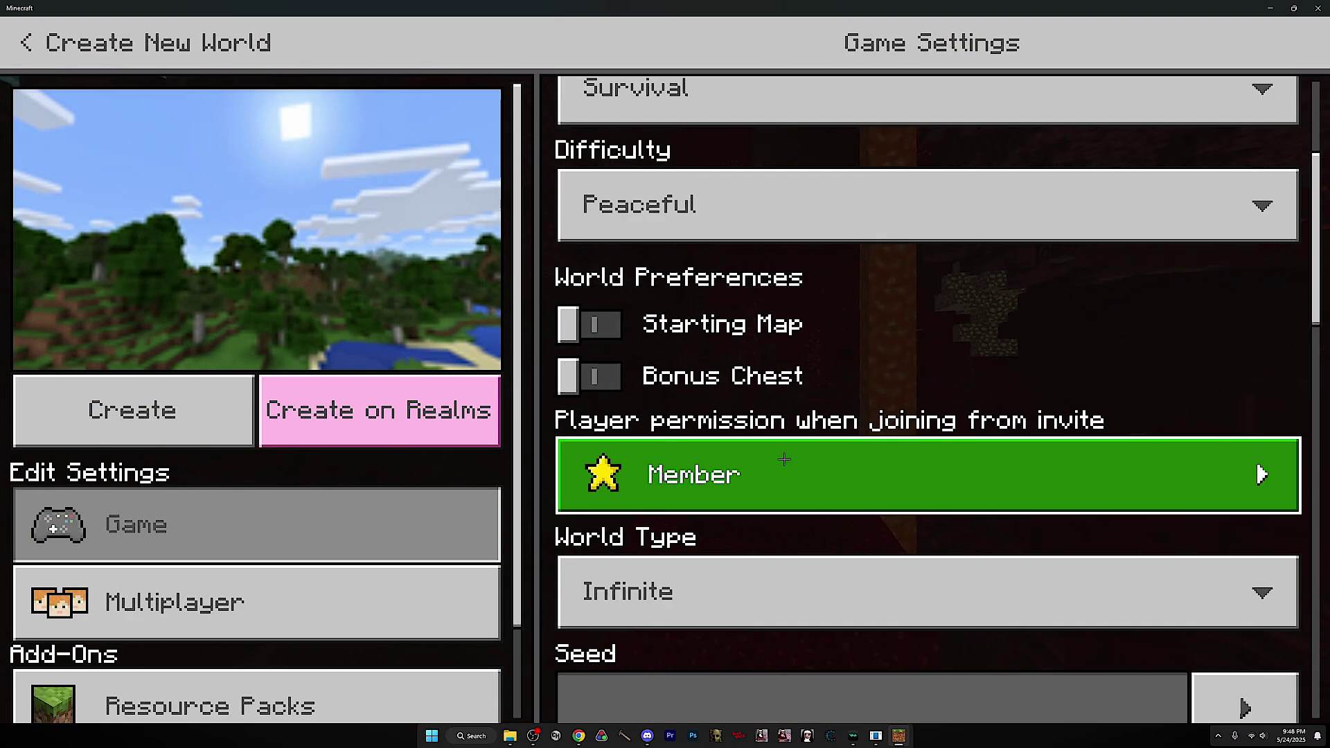
scroll(781, 591, down, 2)
click(720, 551)
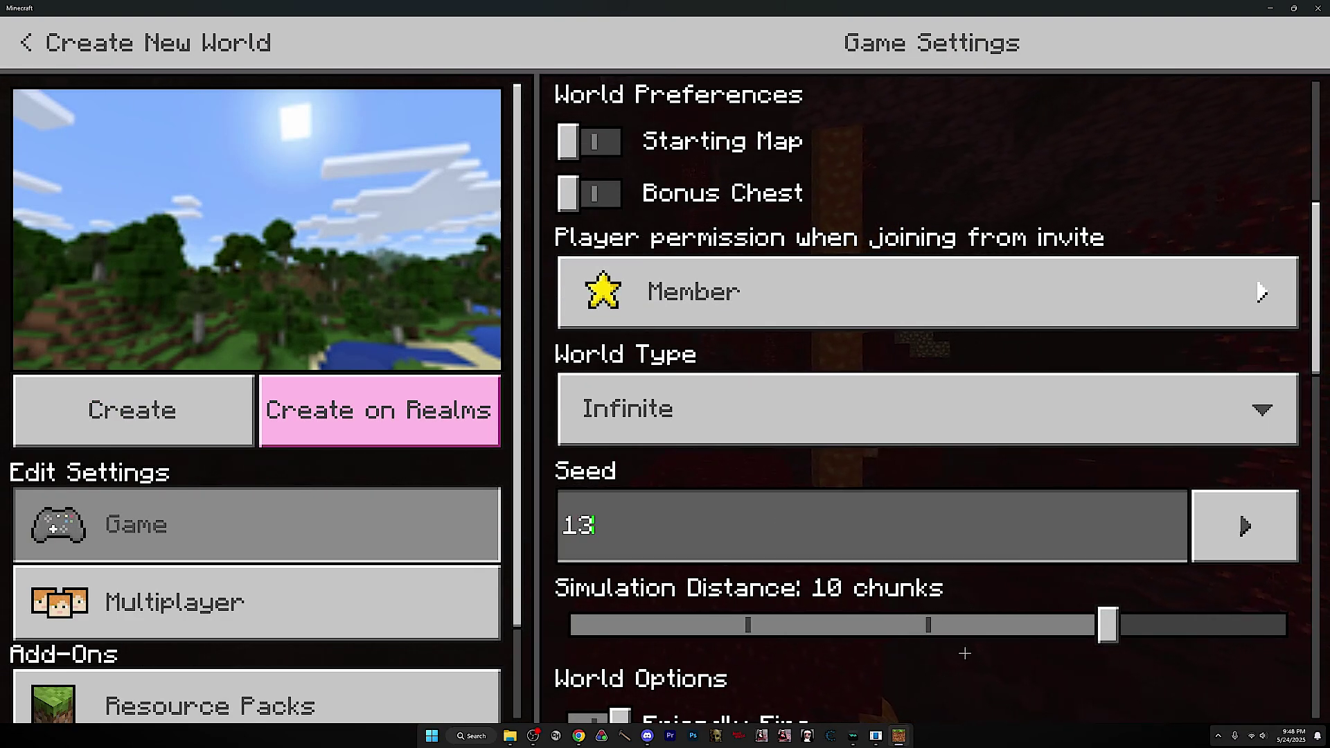
scroll(929, 527, down, 5)
click(133, 410)
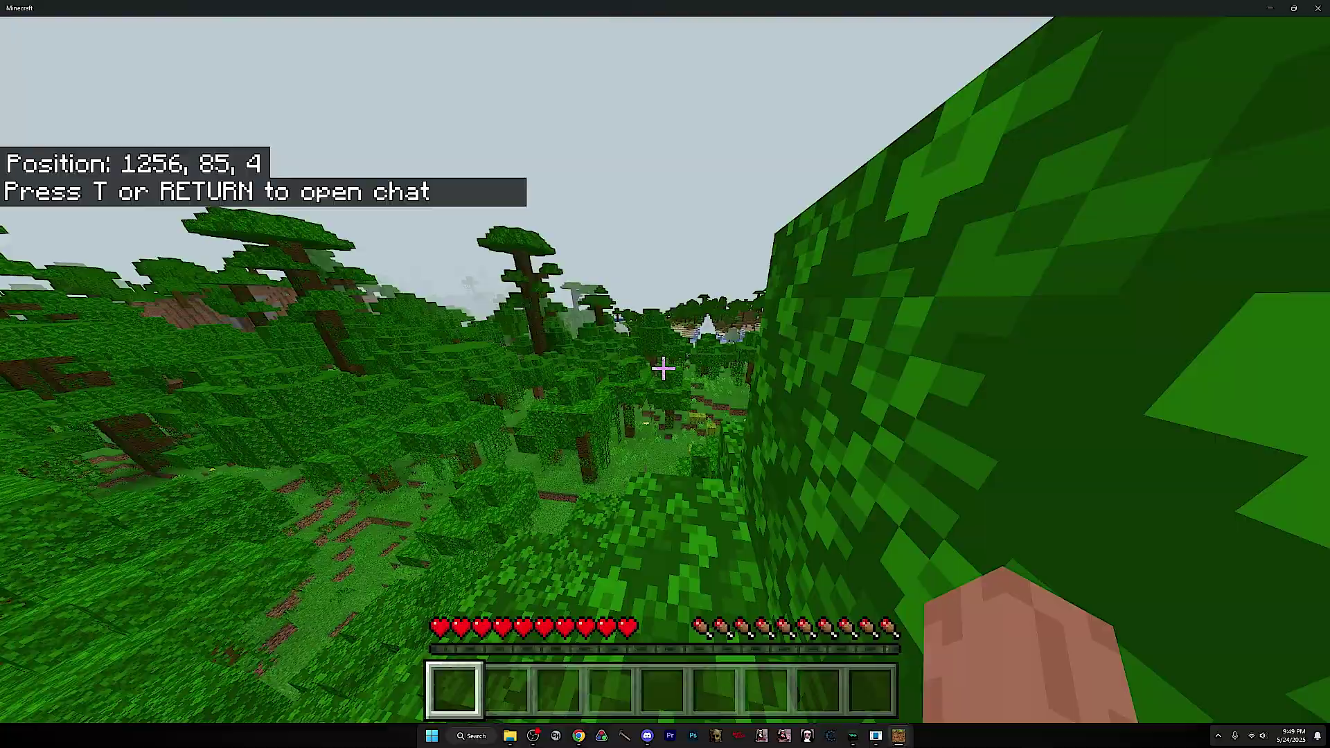
- Walk the player along the coast and back toward the jungle, then pause the game
key(w)
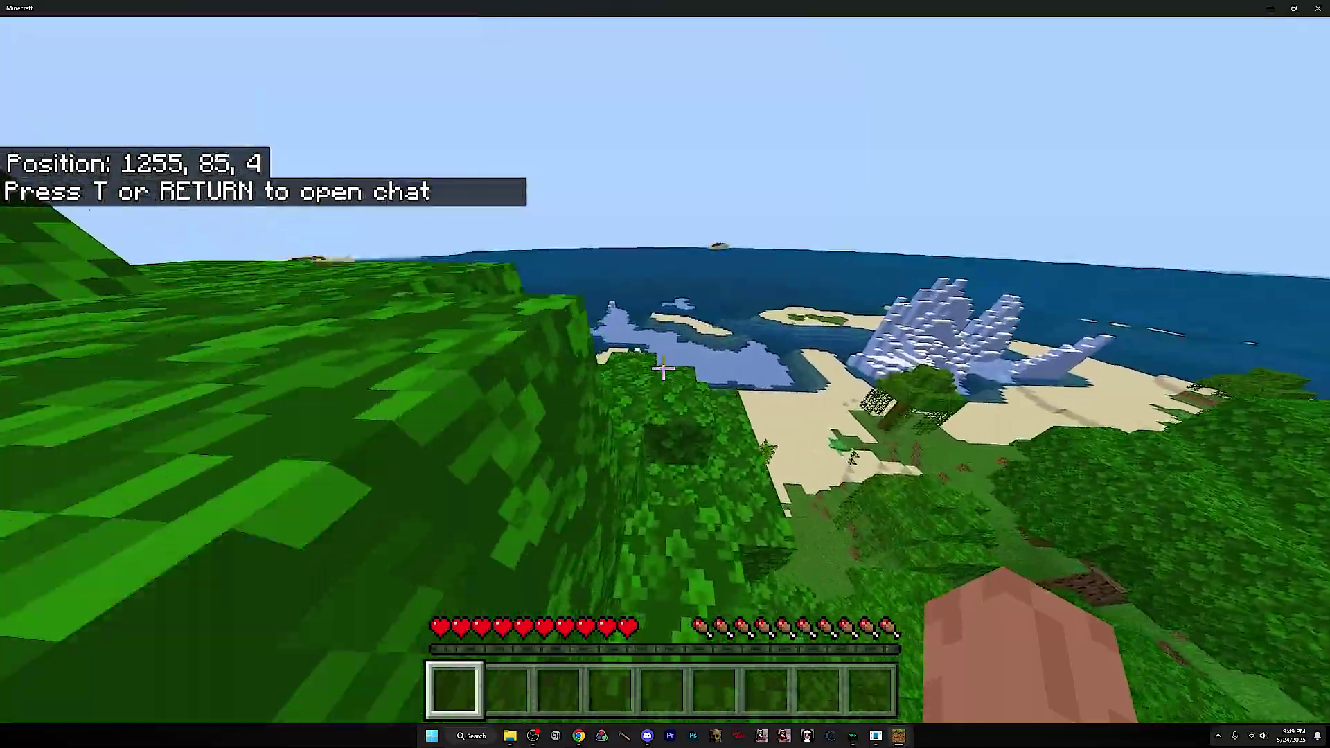
key(space)
key(w)
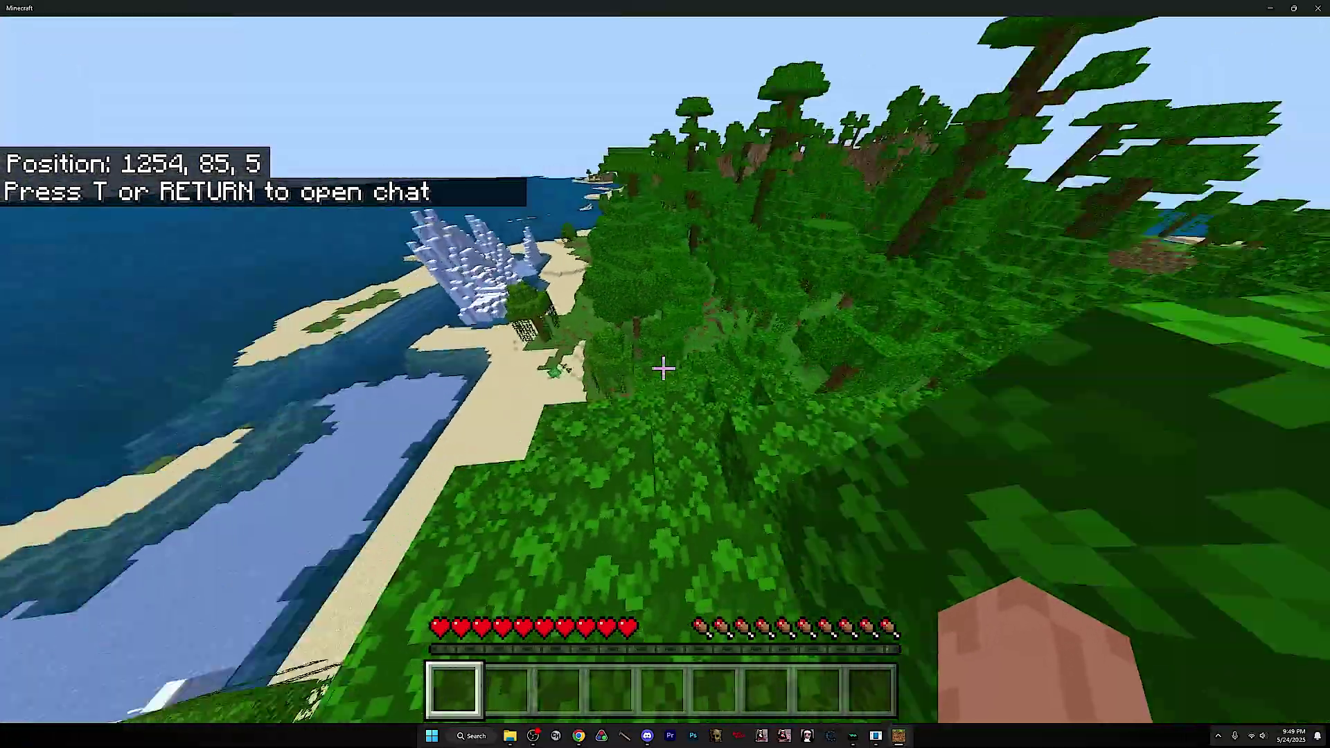
key(Escape)
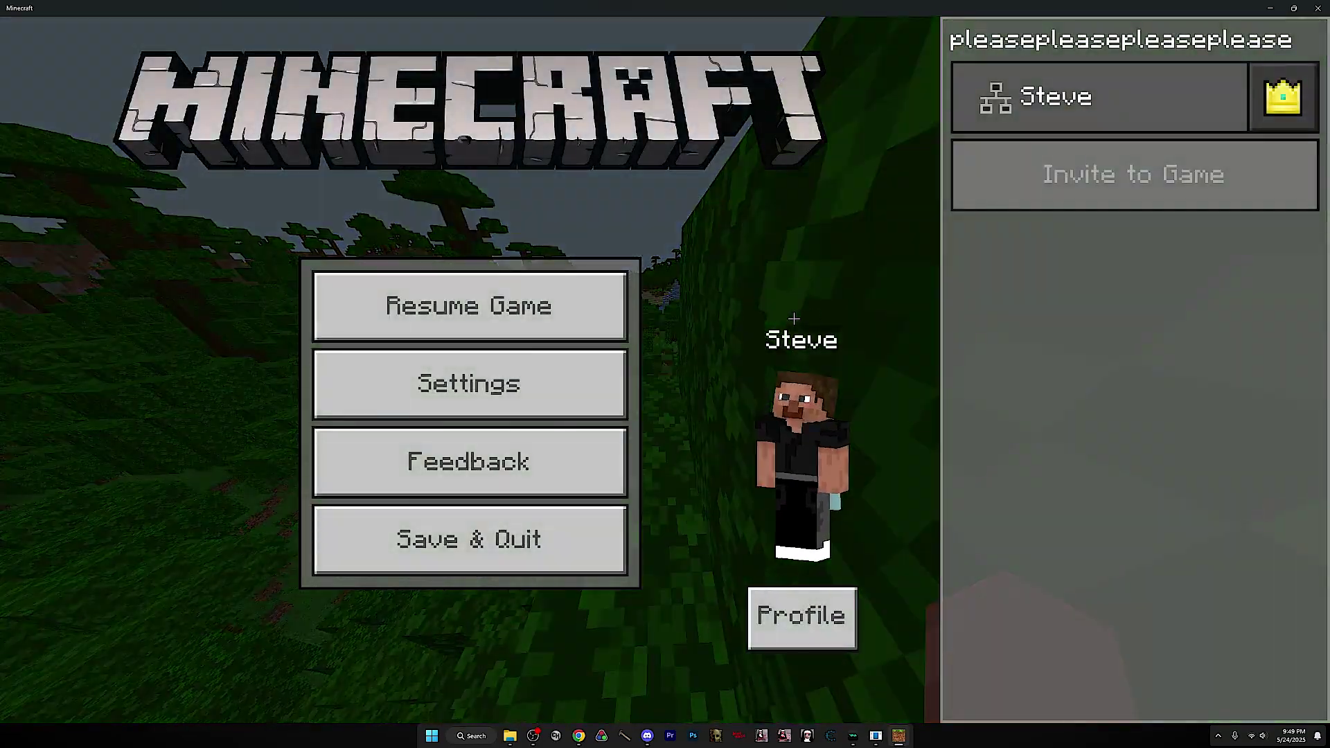
- Look through the Keyboard & Mouse and Video settings pages
click(459, 380)
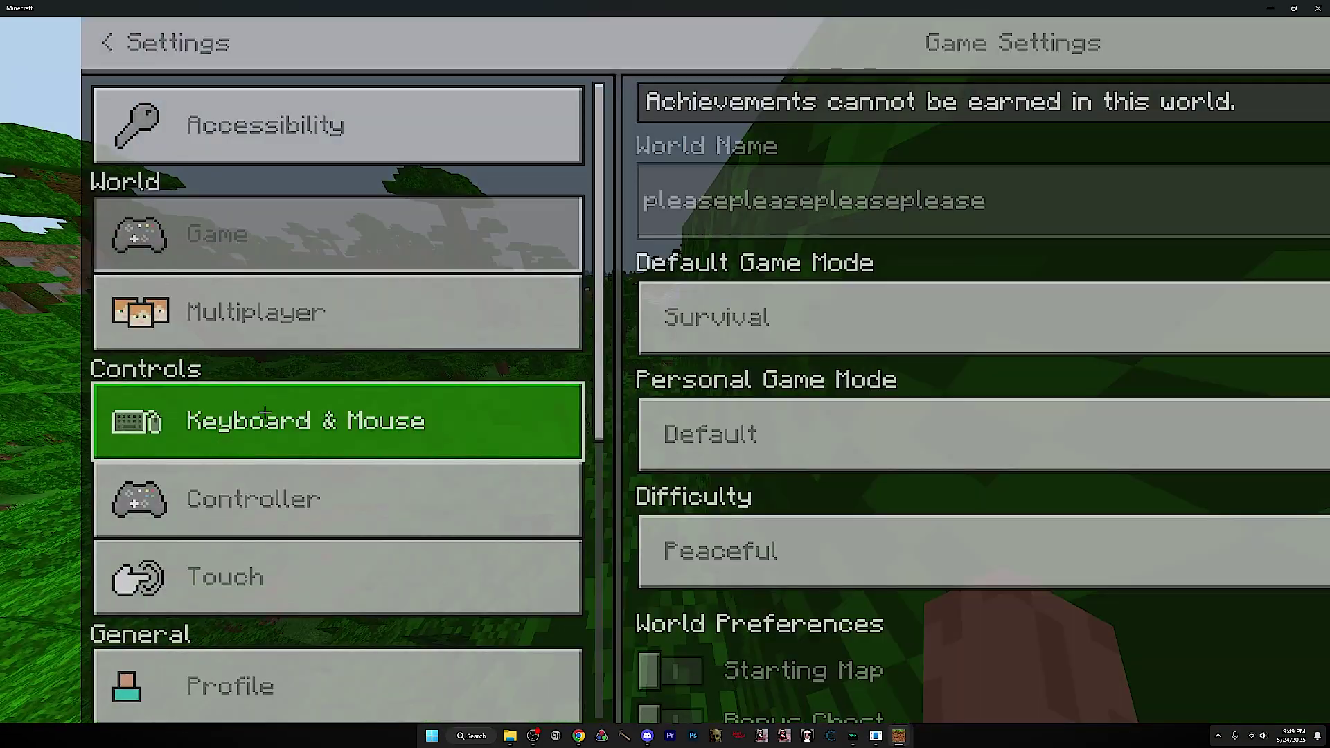
scroll(277, 360, down, 3)
click(291, 263)
scroll(1005, 221, down, 3)
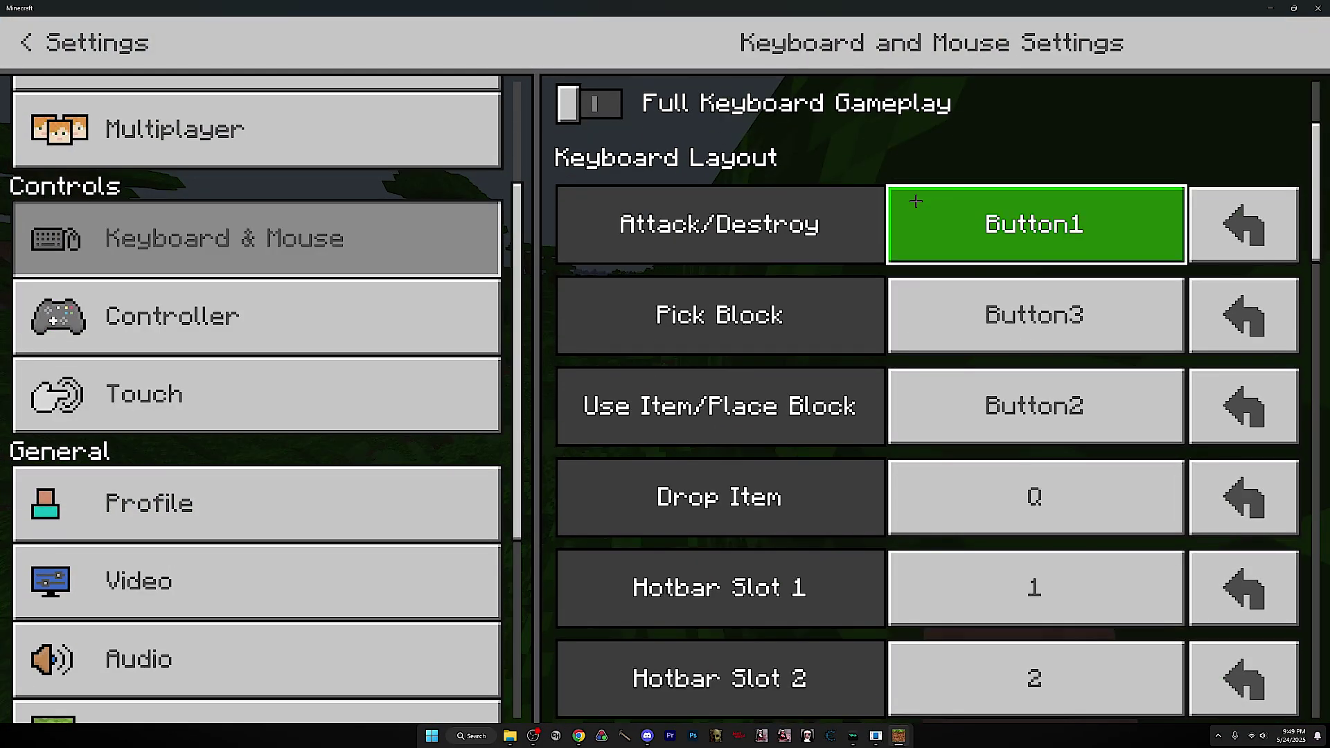
scroll(914, 228, up, 3)
click(290, 561)
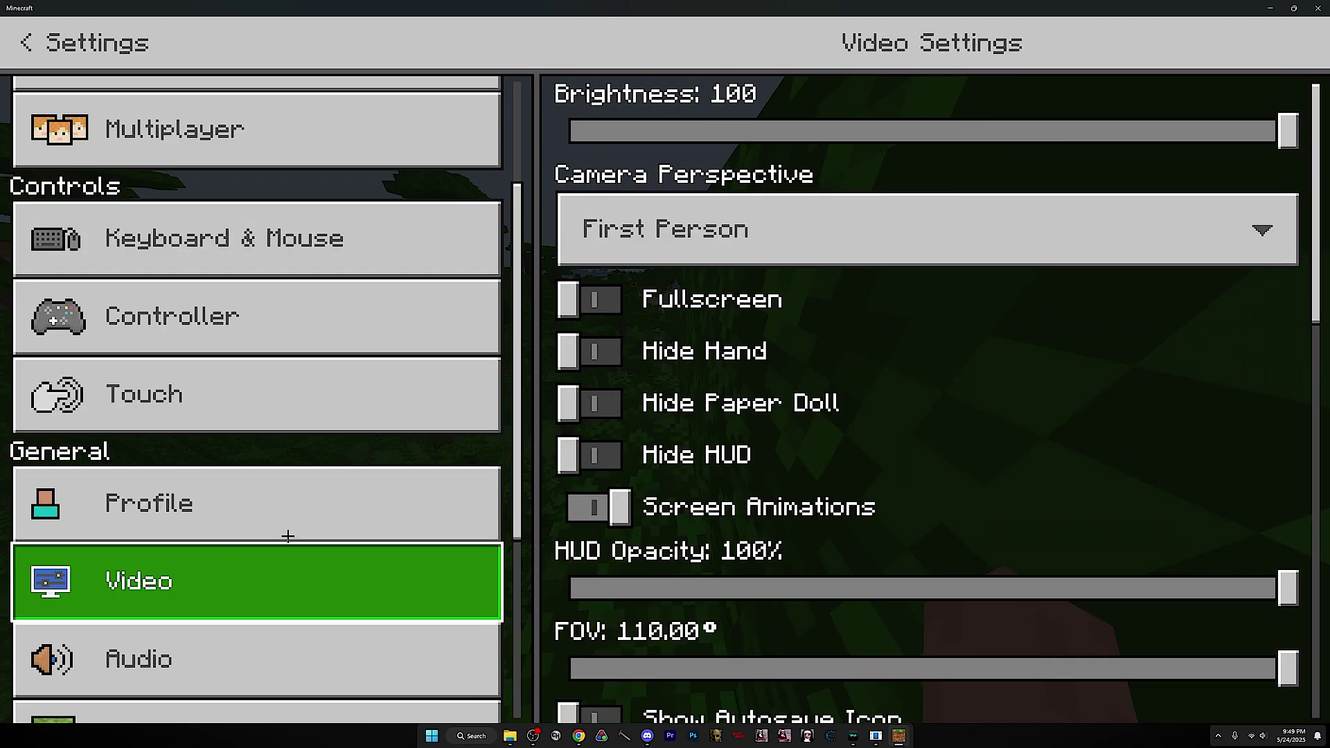
scroll(883, 404, down, 3)
scroll(883, 416, down, 5)
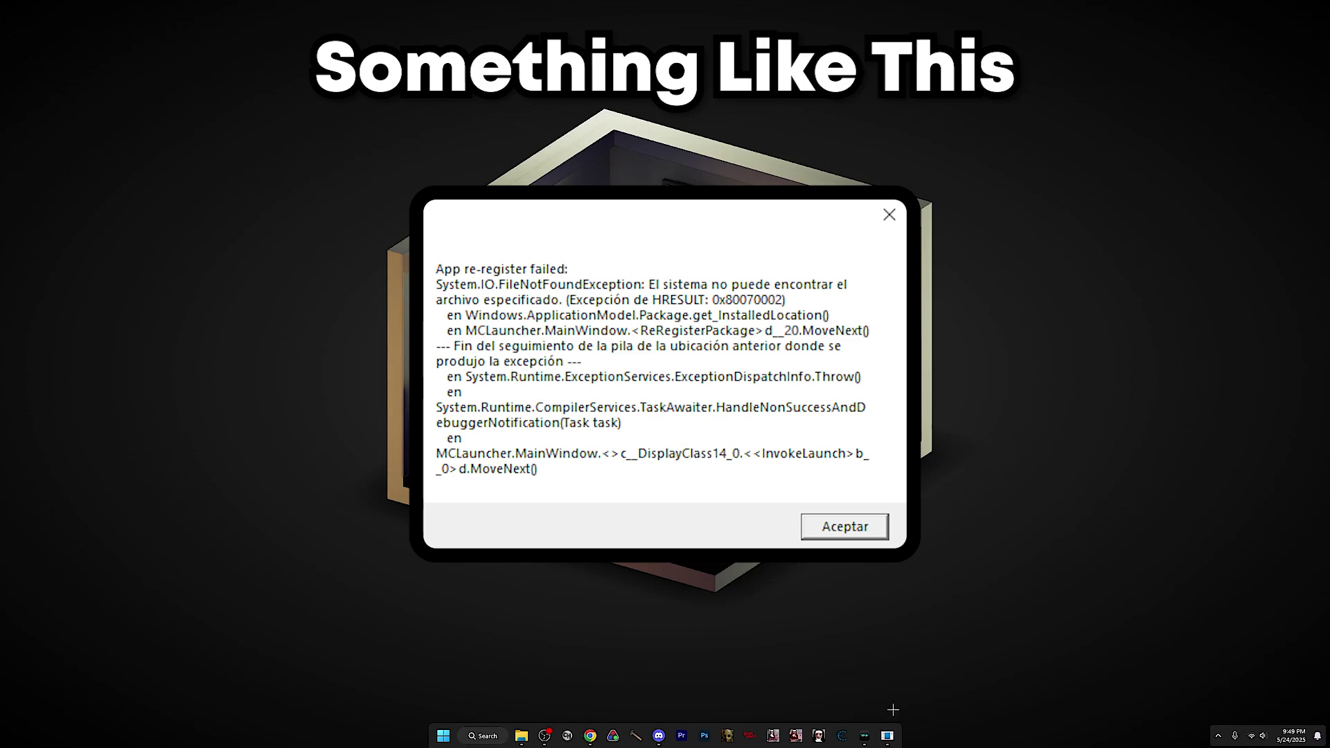
- Search Windows for Microsoft Store, closing the browser window that opened by mistake
click(888, 734)
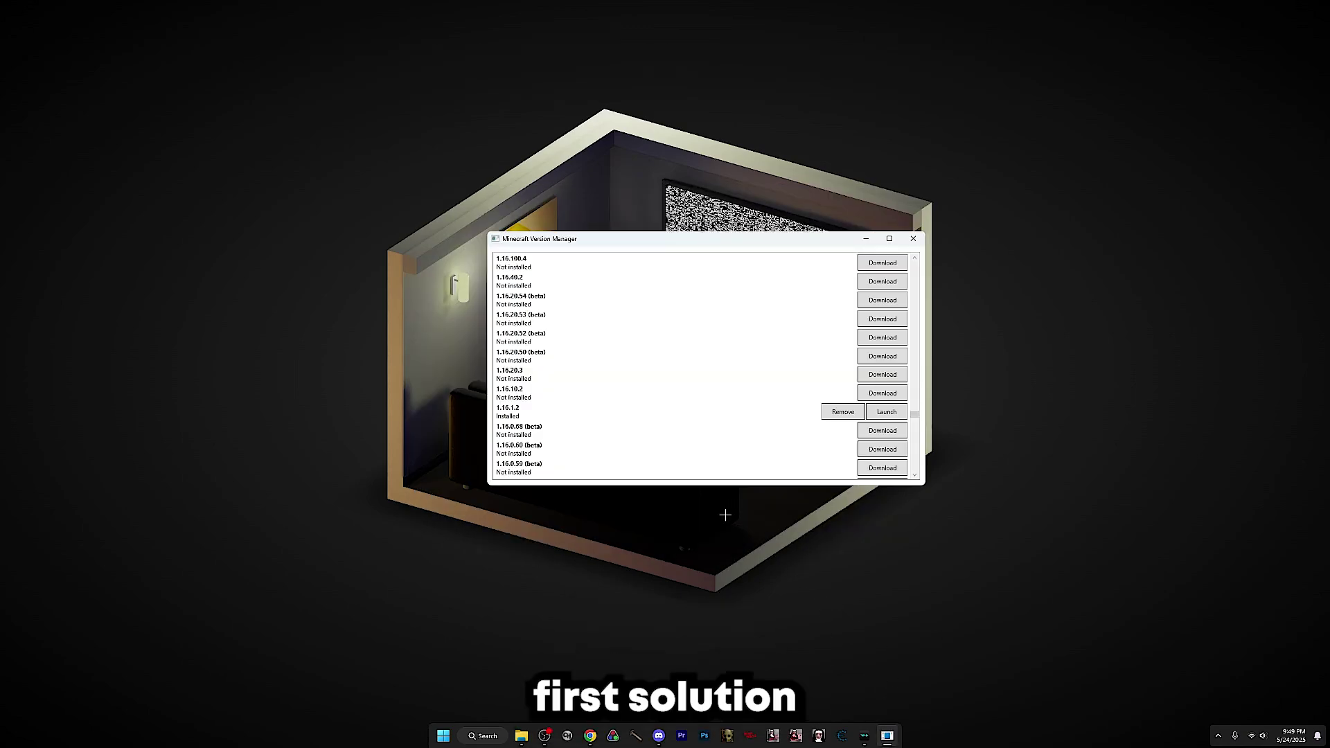
key(super)
text(microsoft store)
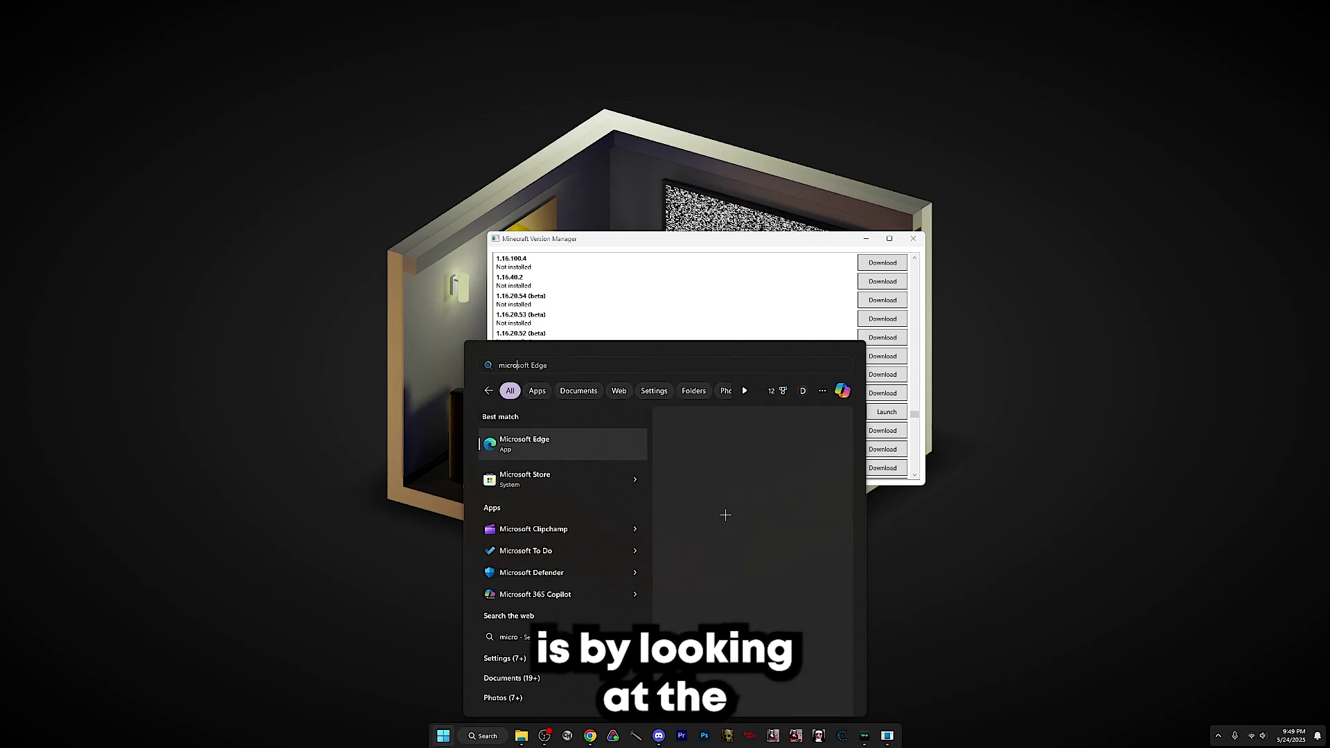
key(Return)
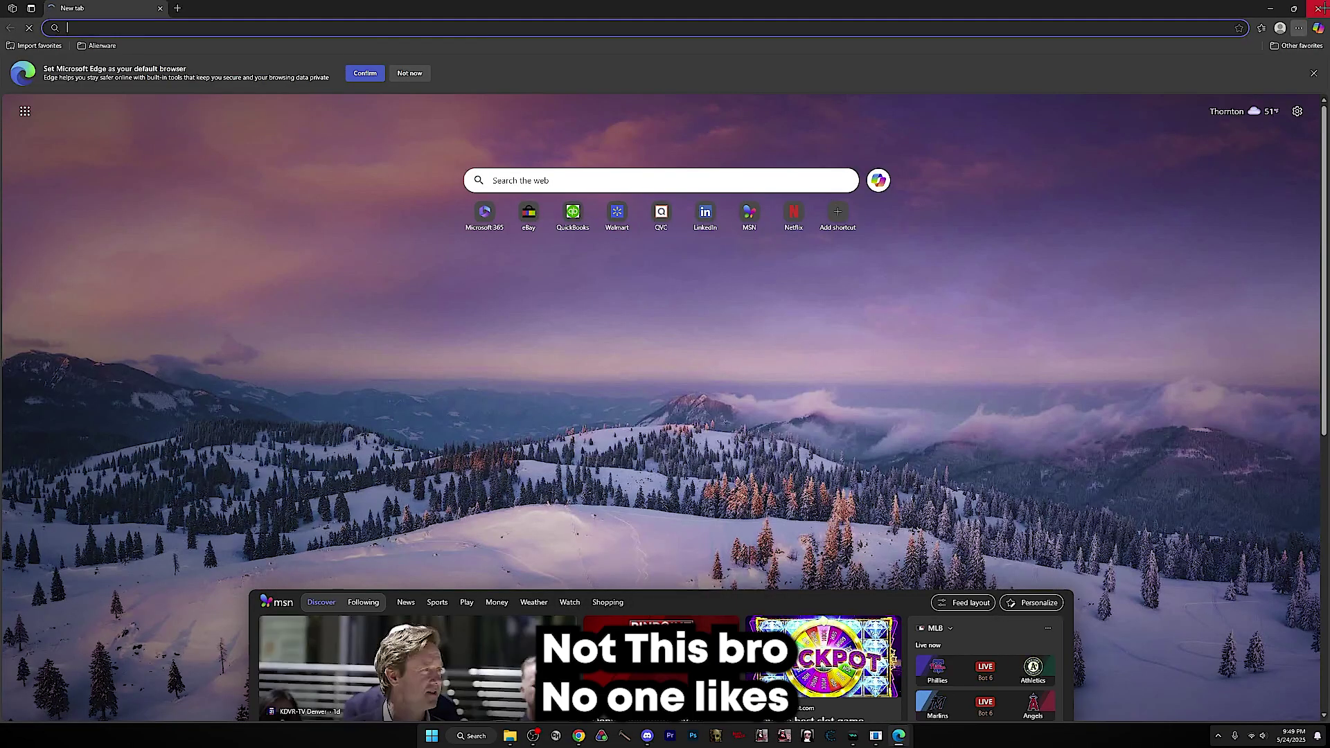
click(1318, 7)
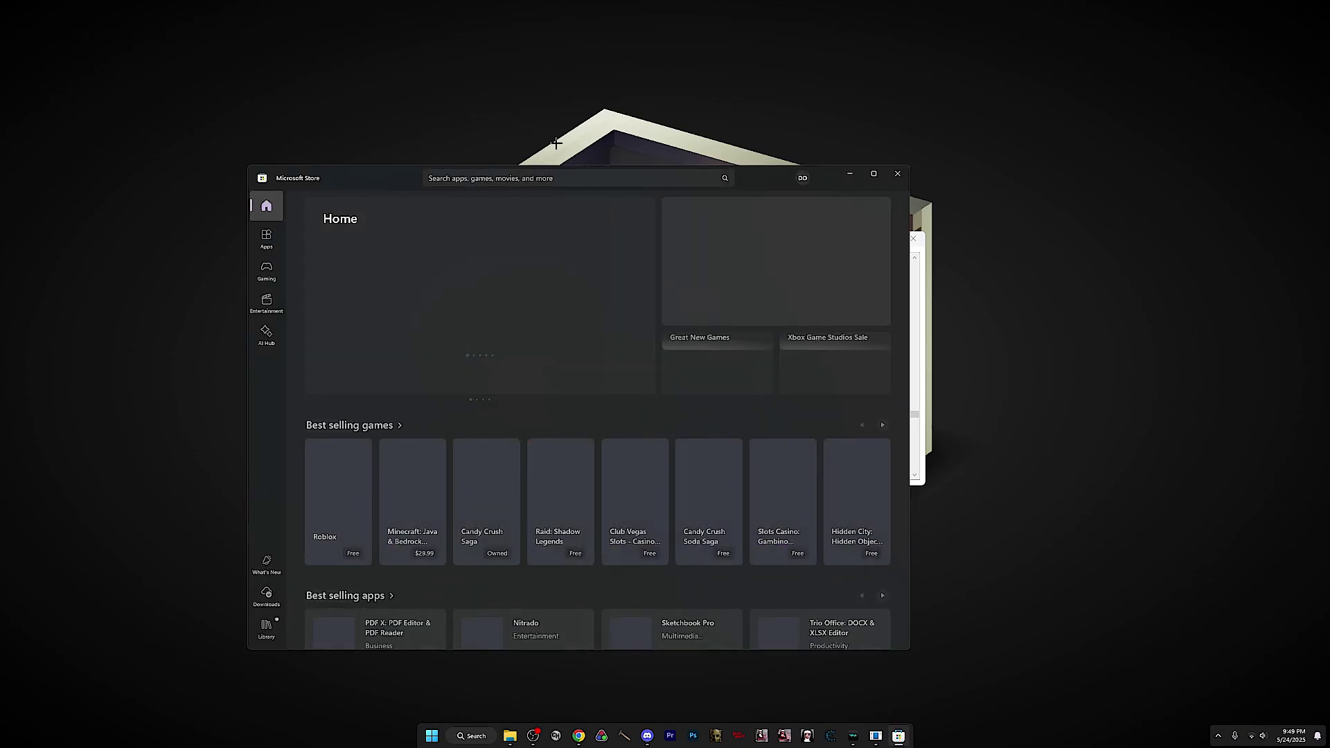
- Search the Store for minecraft launcher, confirm it shows Installed, and close the Store
click(556, 171)
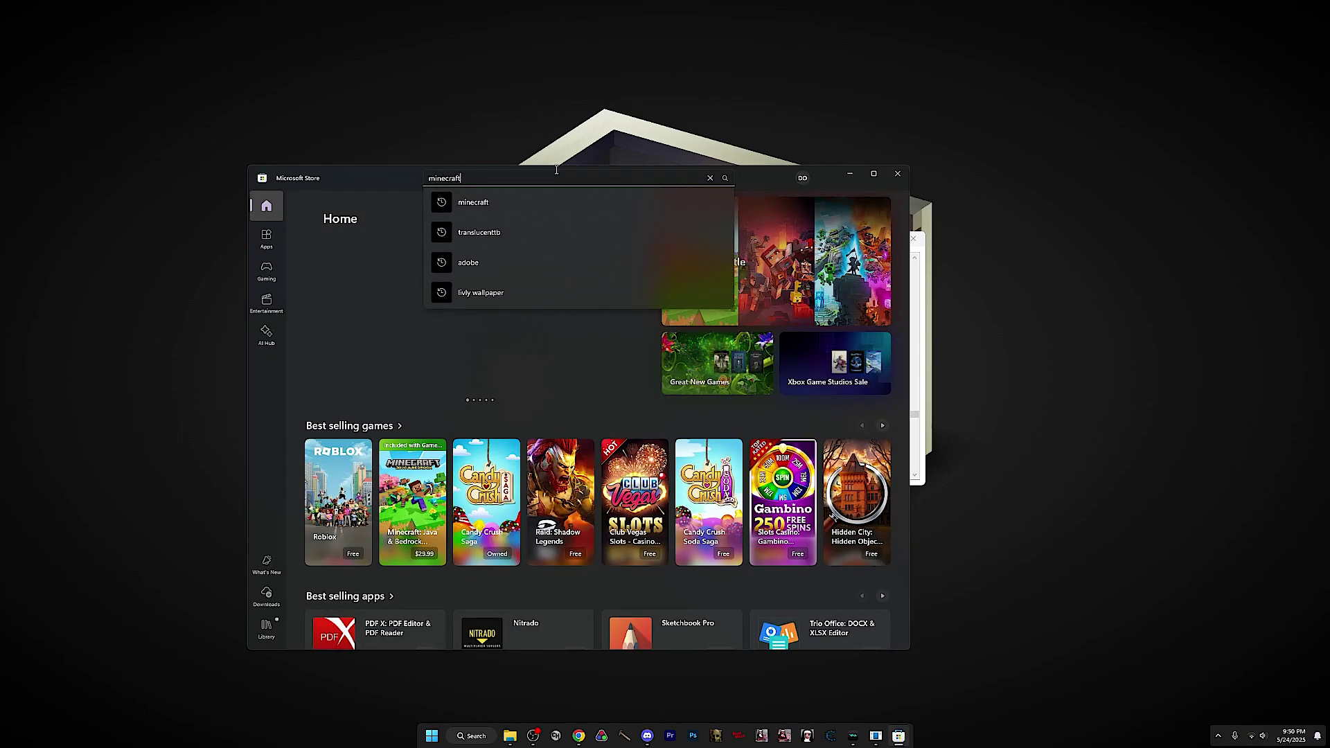
text(minecraft)
click(532, 230)
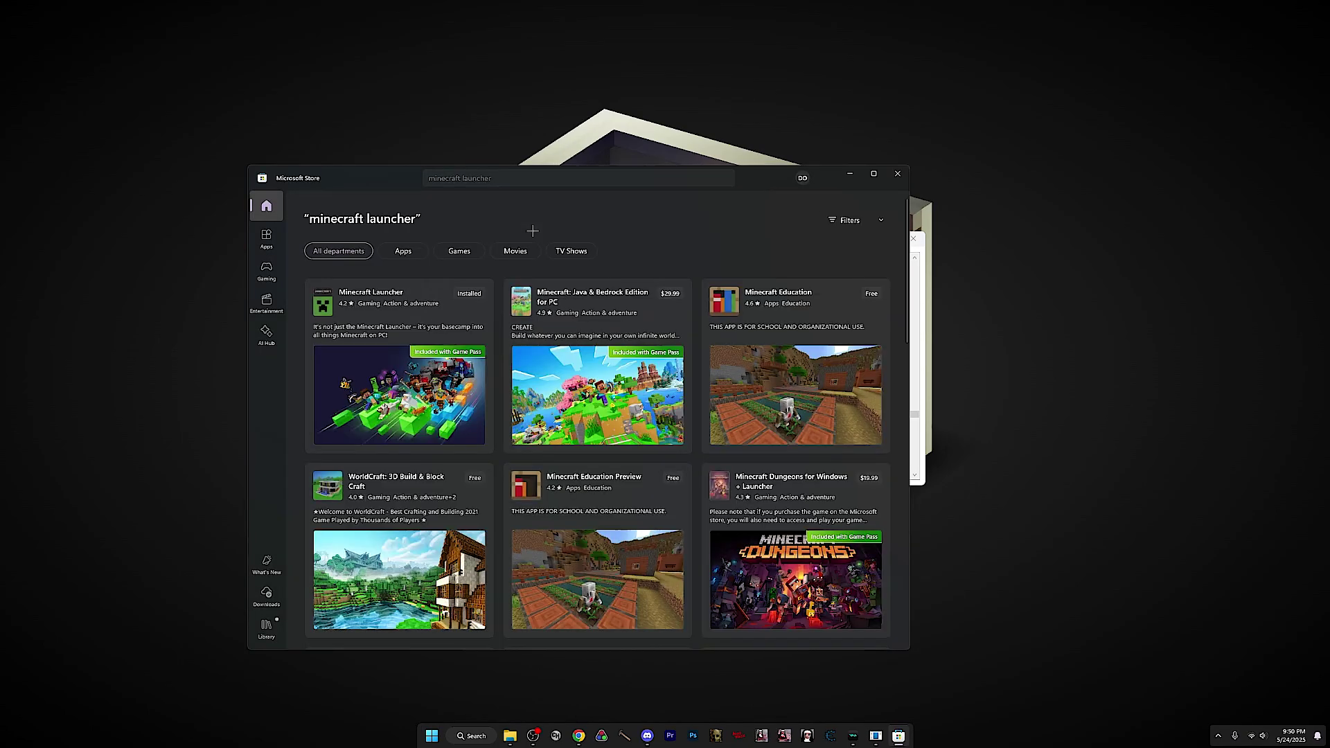
mouse_move(405, 328)
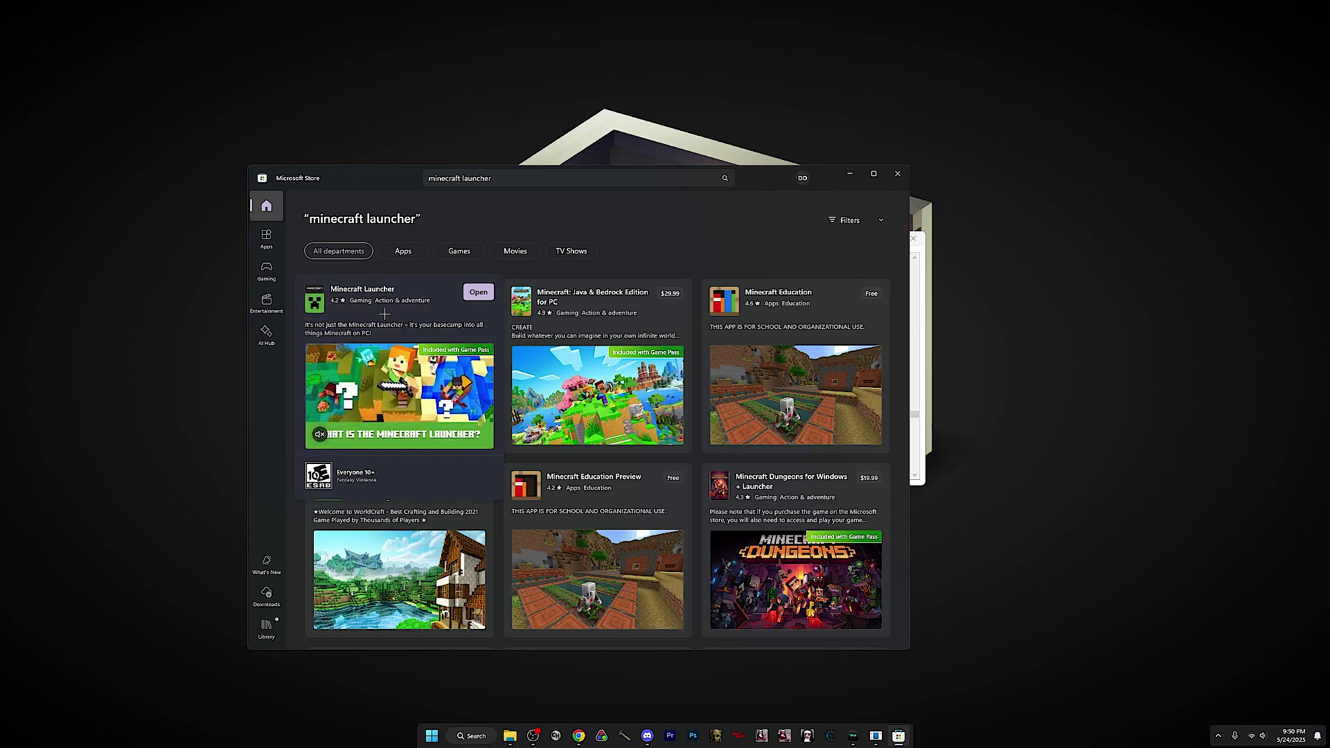
key(alt+F4)
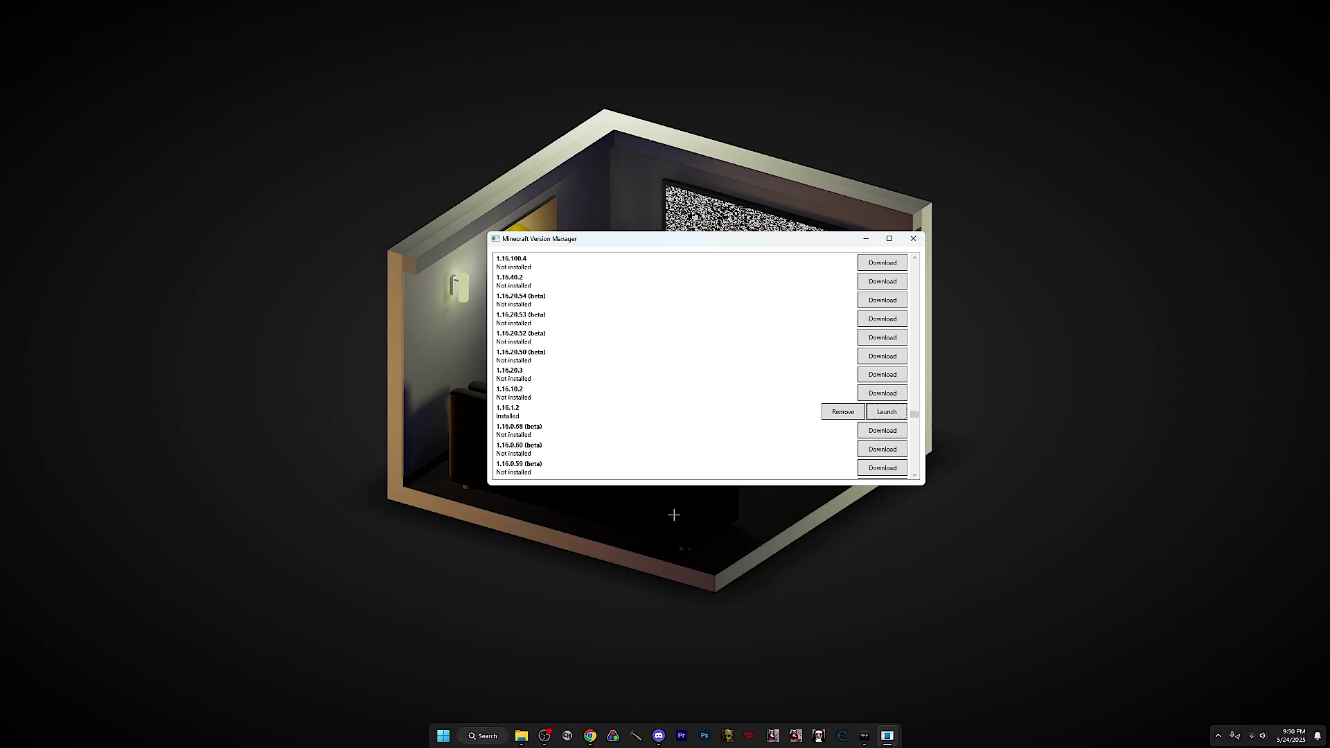
- Bring Chrome forward and switch to the ChatGPT conversation
drag(651, 242, 531, 287)
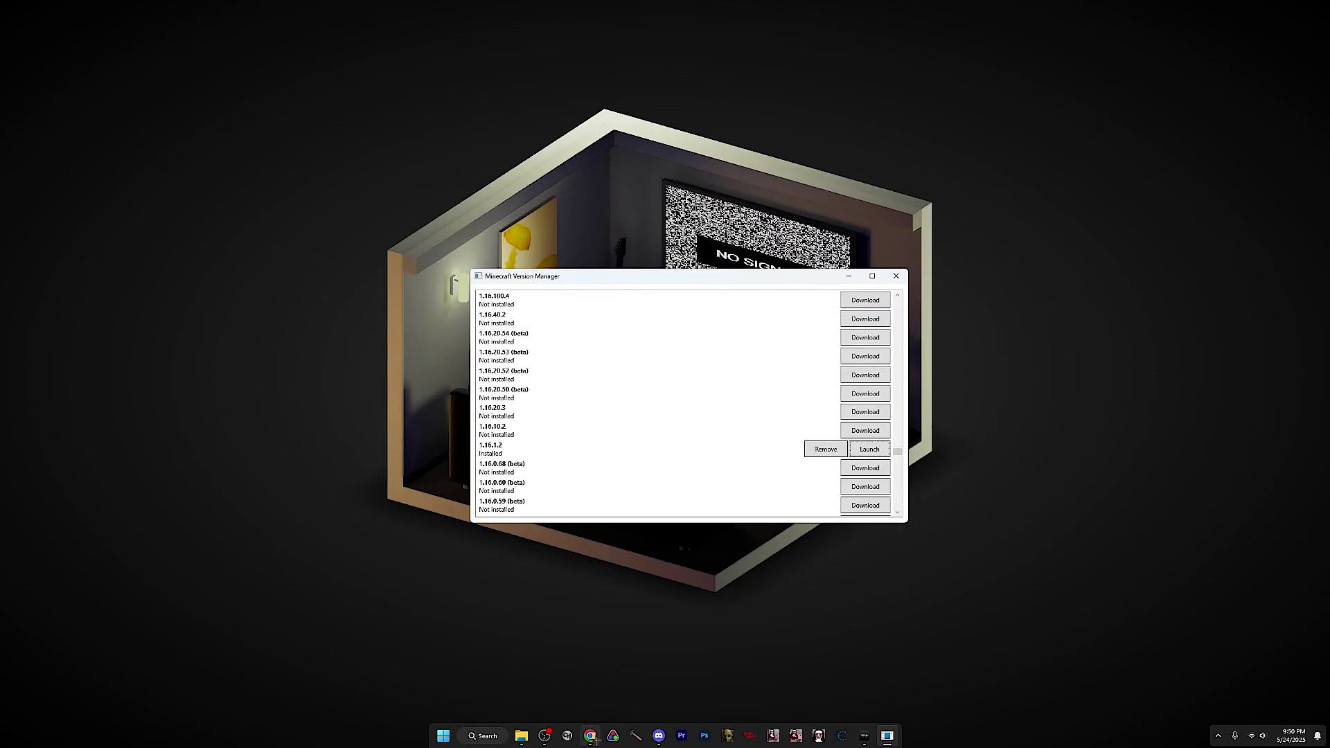
click(590, 736)
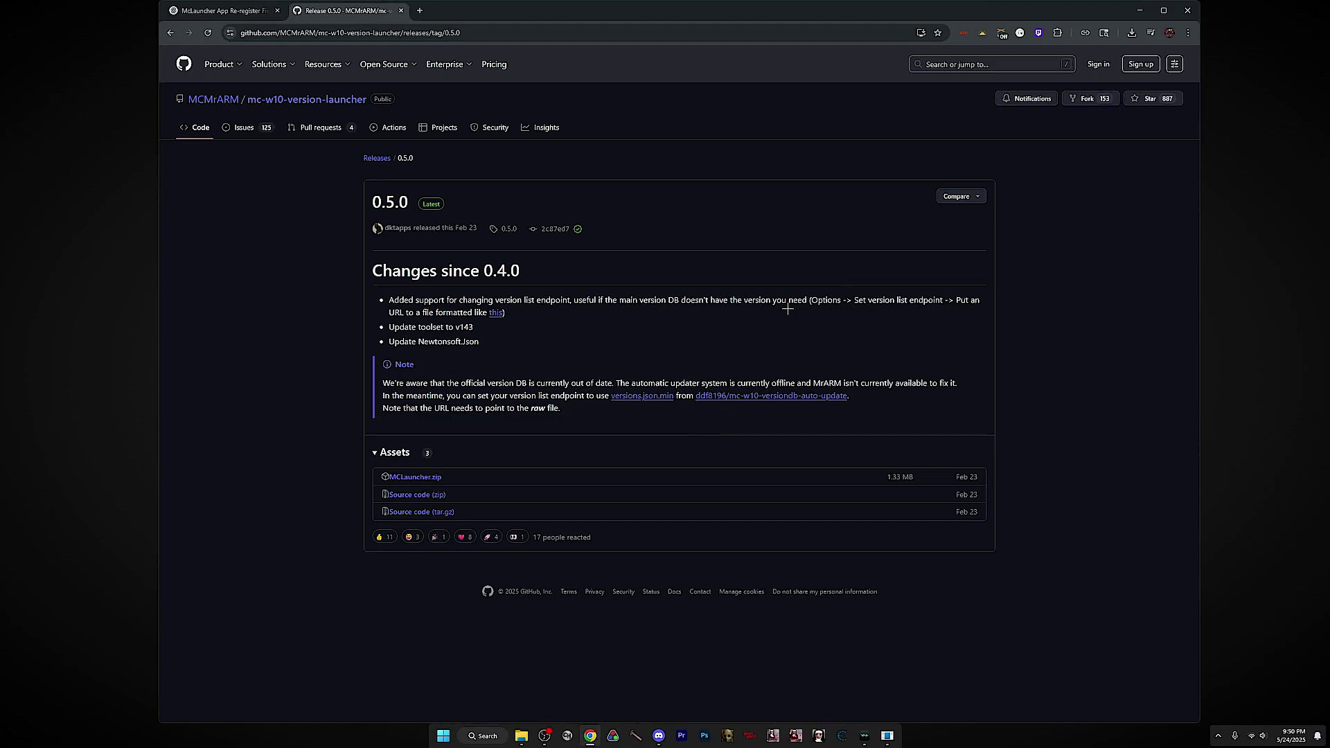
key(ctrl+Tab)
scroll(775, 487, up, 12)
- Open Log.txt from the MCLauncher folder in Notepad
click(523, 737)
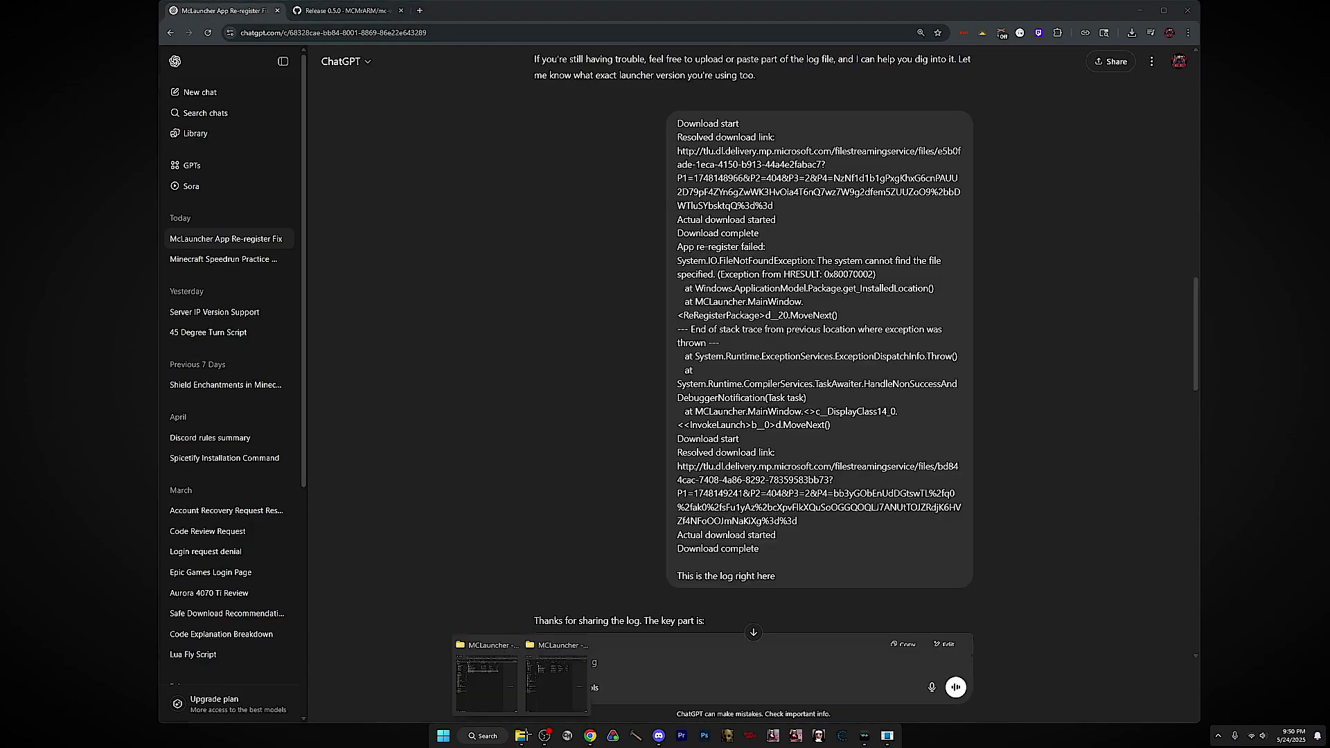
click(539, 698)
drag(616, 374, 592, 211)
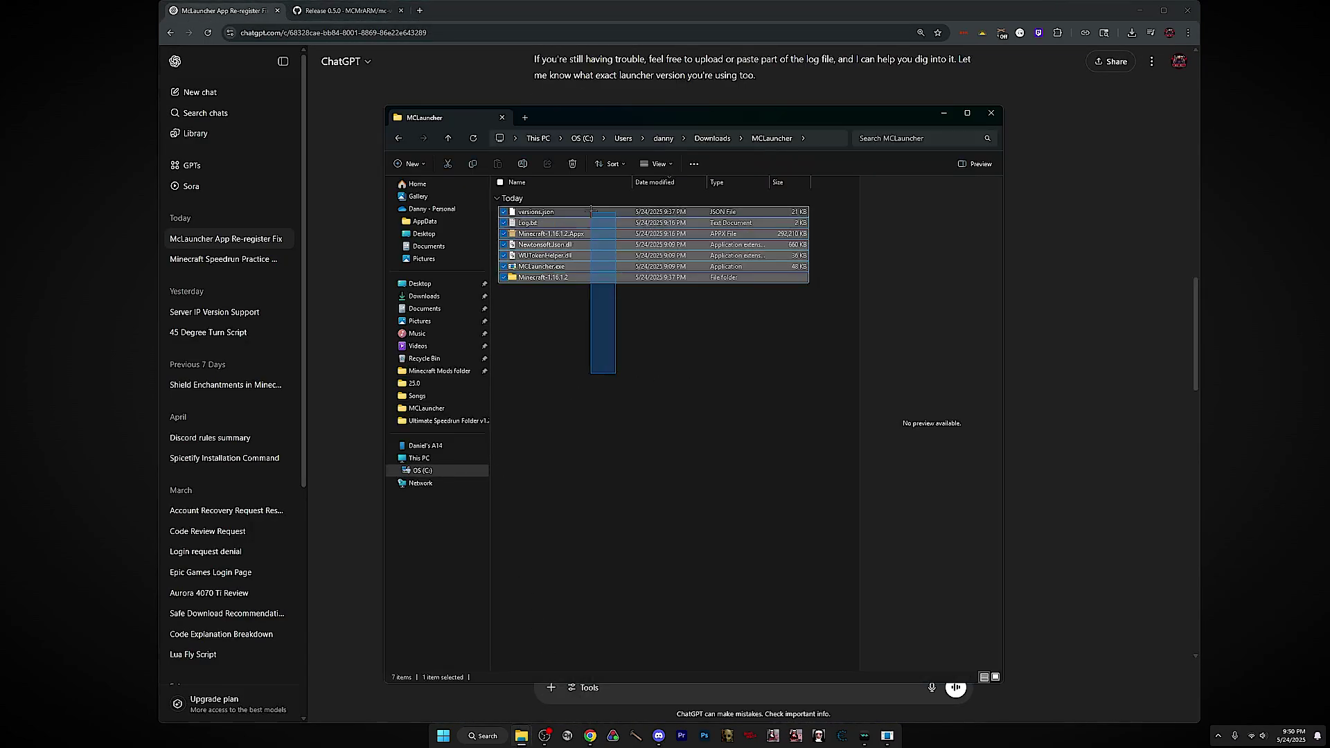
click(647, 364)
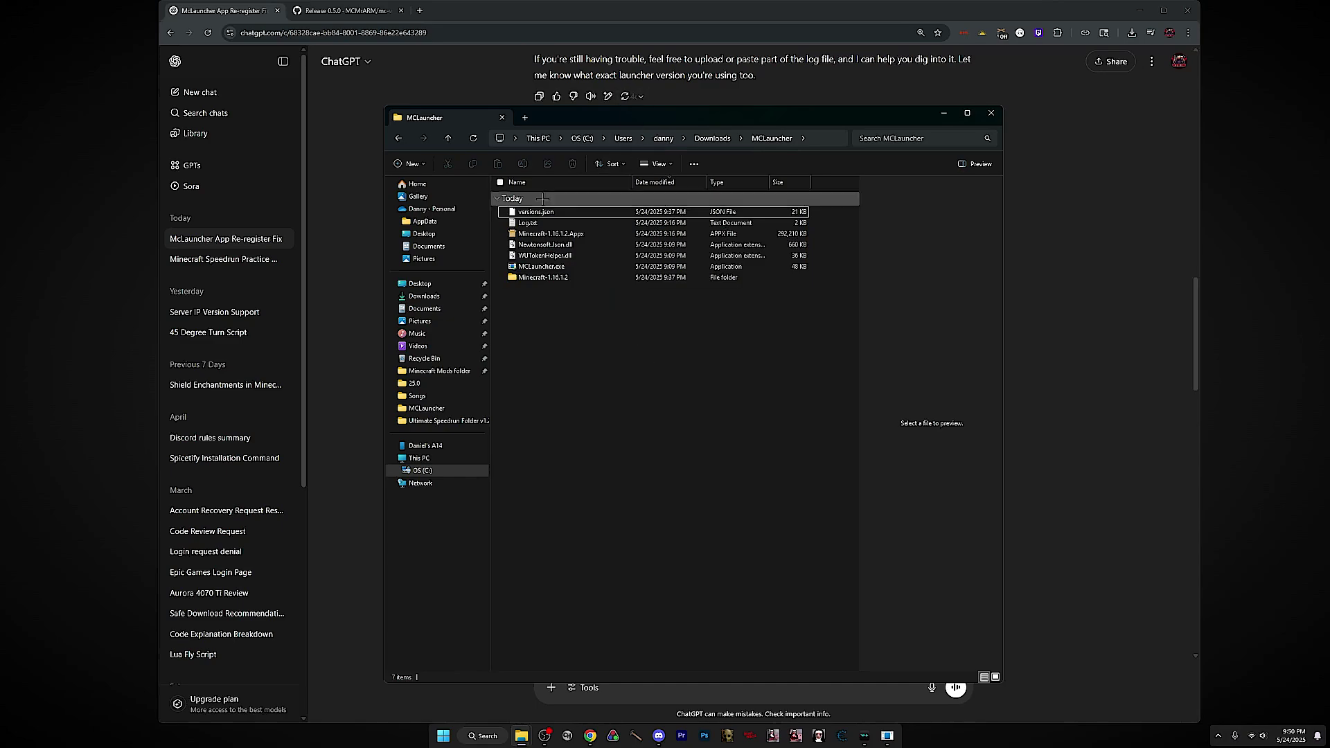
drag(530, 222, 528, 223)
double_click(526, 223)
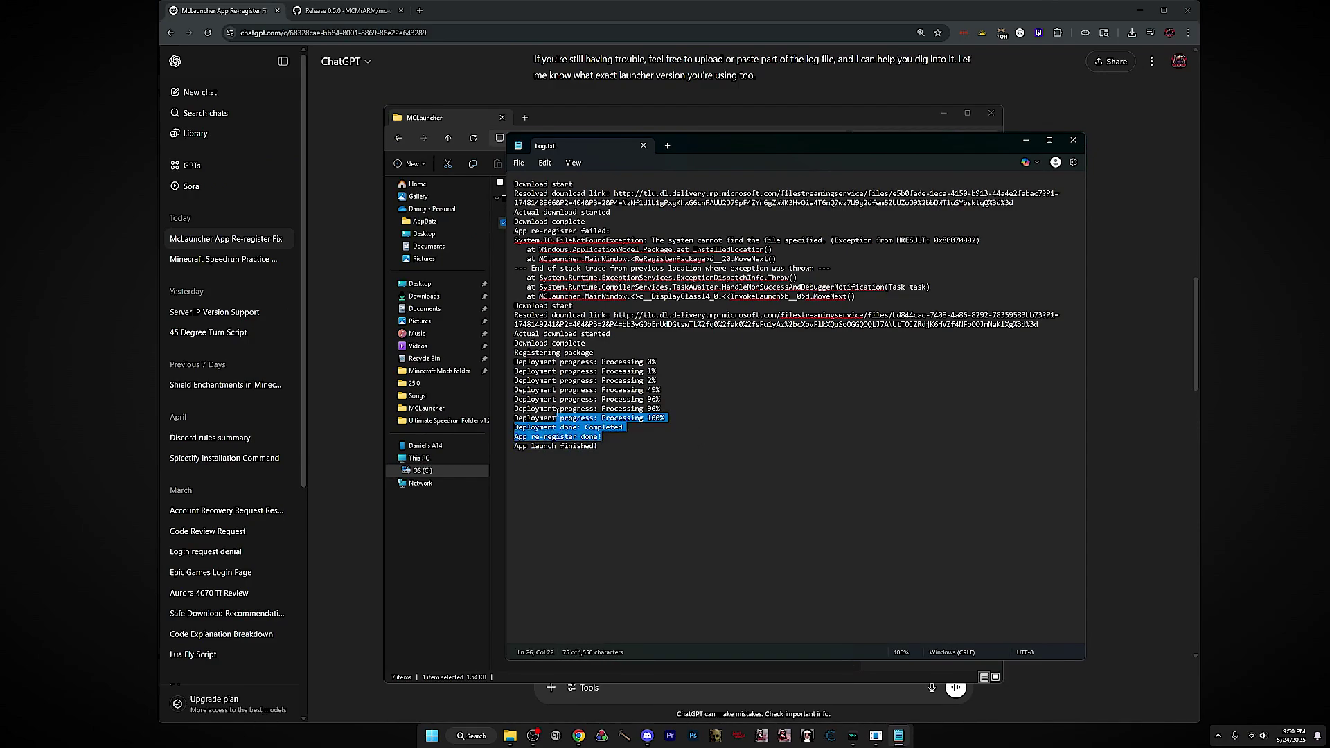
- Highlight the log's download, Processing 0% and App launch finished! deployment sections
drag(557, 412, 515, 361)
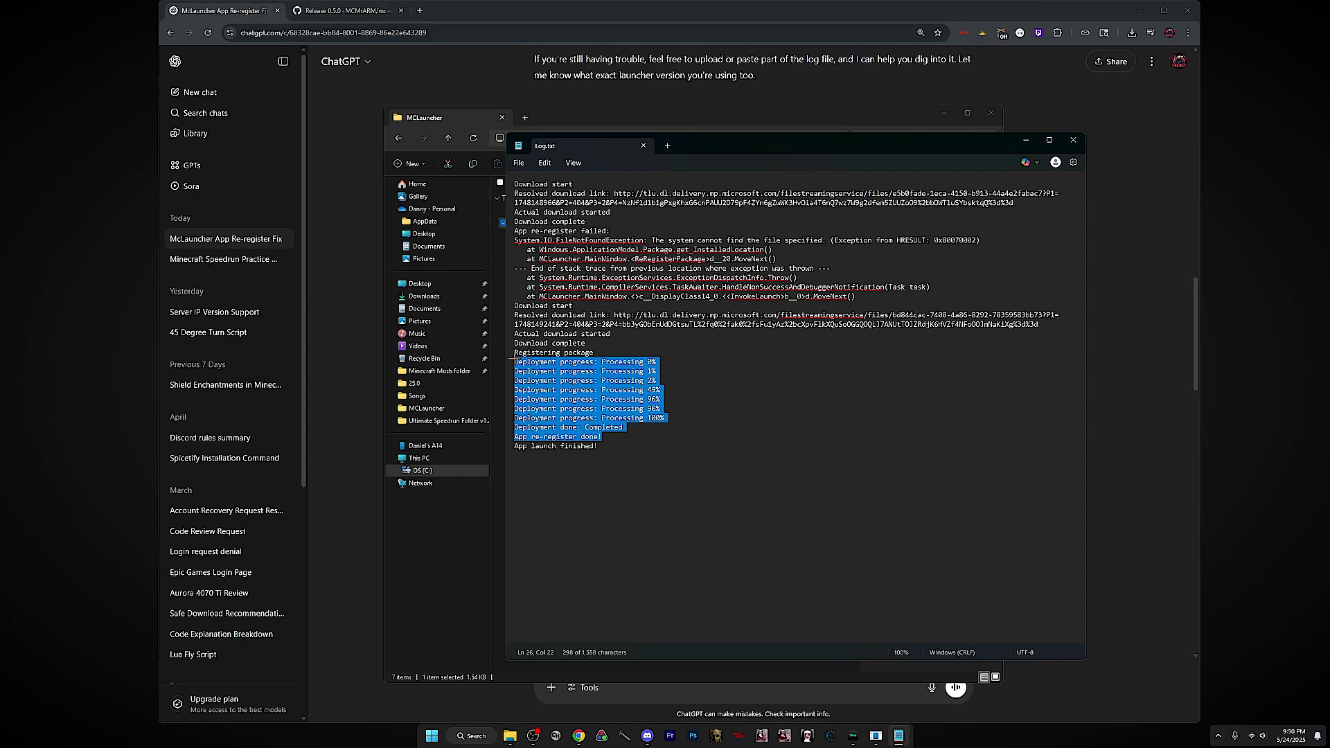
drag(606, 454, 519, 356)
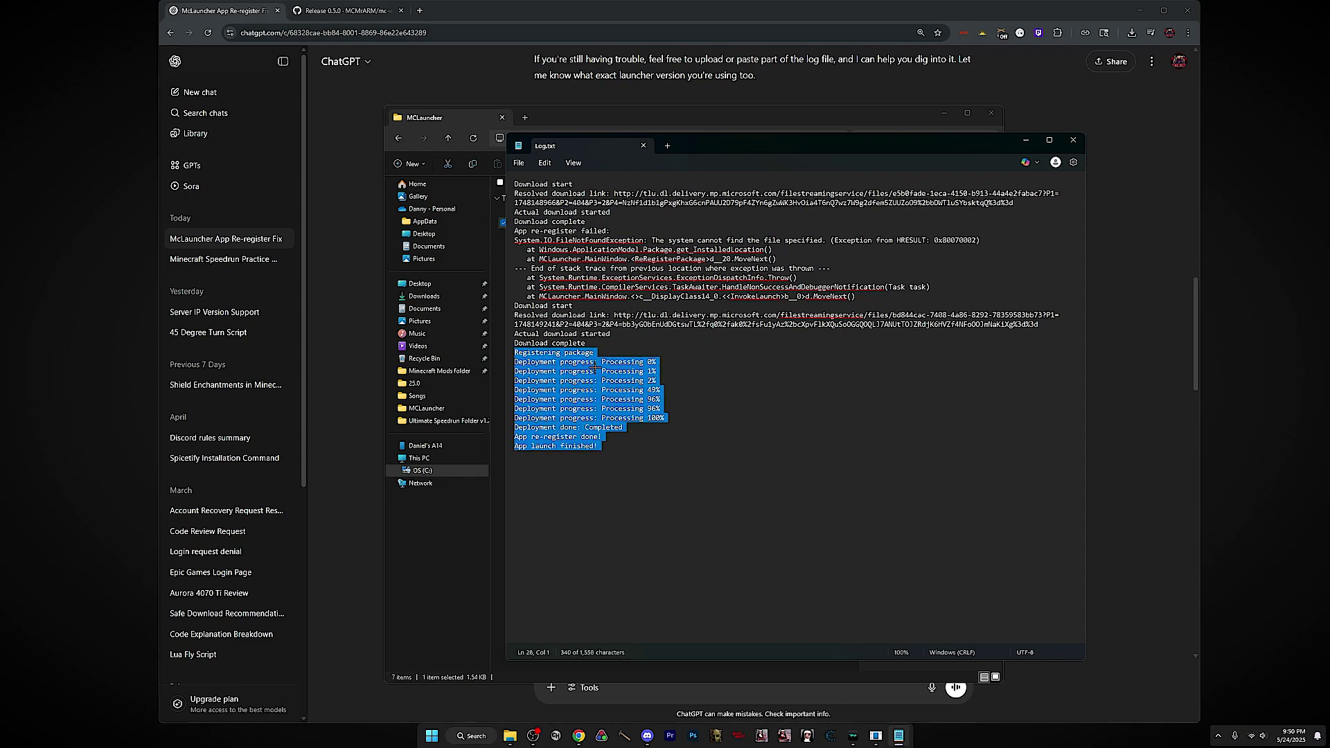
drag(693, 361, 560, 461)
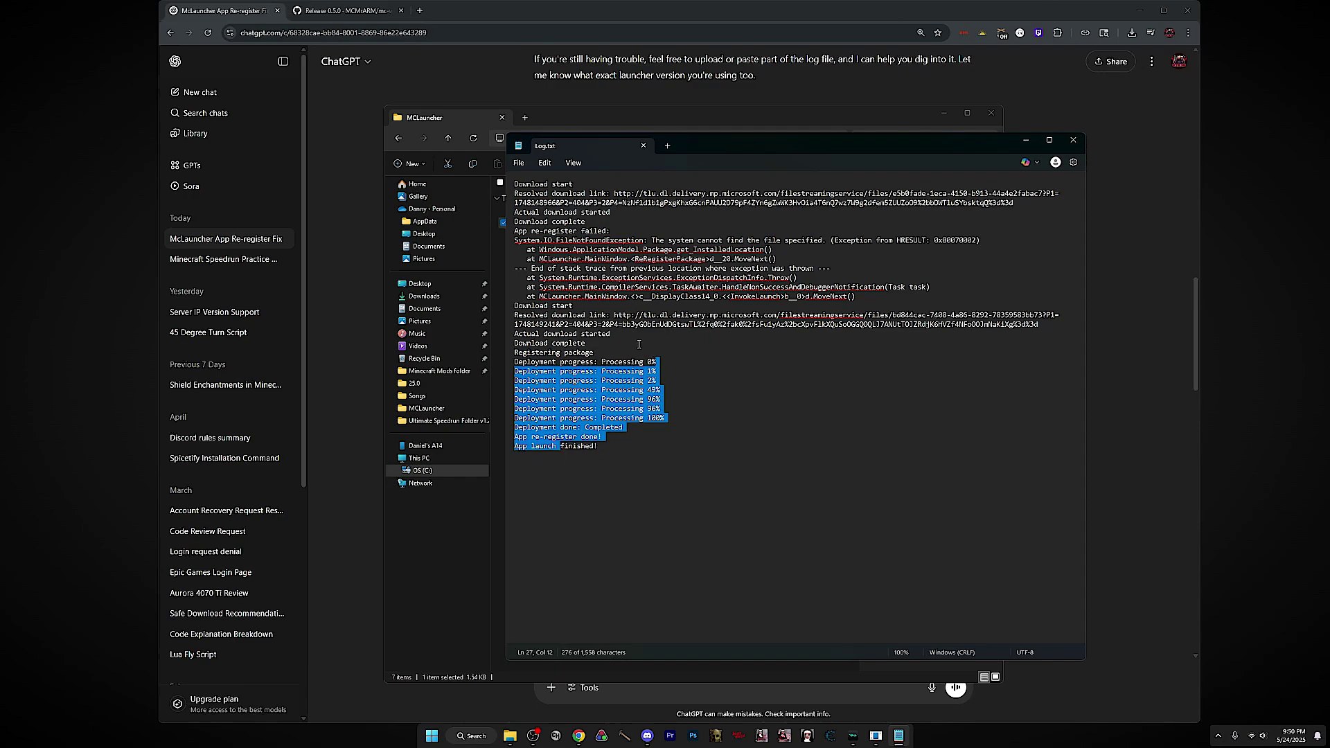
drag(515, 182, 775, 334)
click(799, 383)
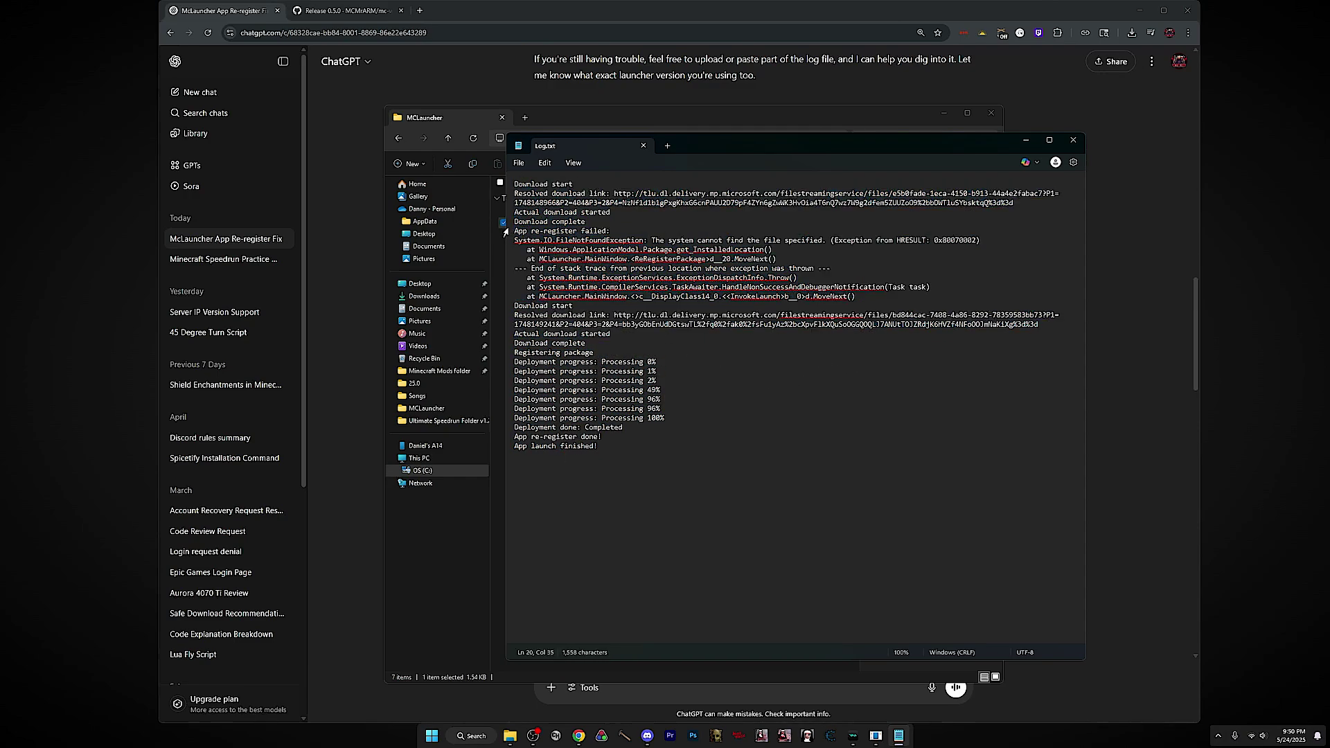
drag(511, 223, 722, 362)
click(715, 349)
- Minimize File Explorer and scroll ChatGPT down to its Fixes section
click(580, 117)
double_click(943, 115)
click(1270, 8)
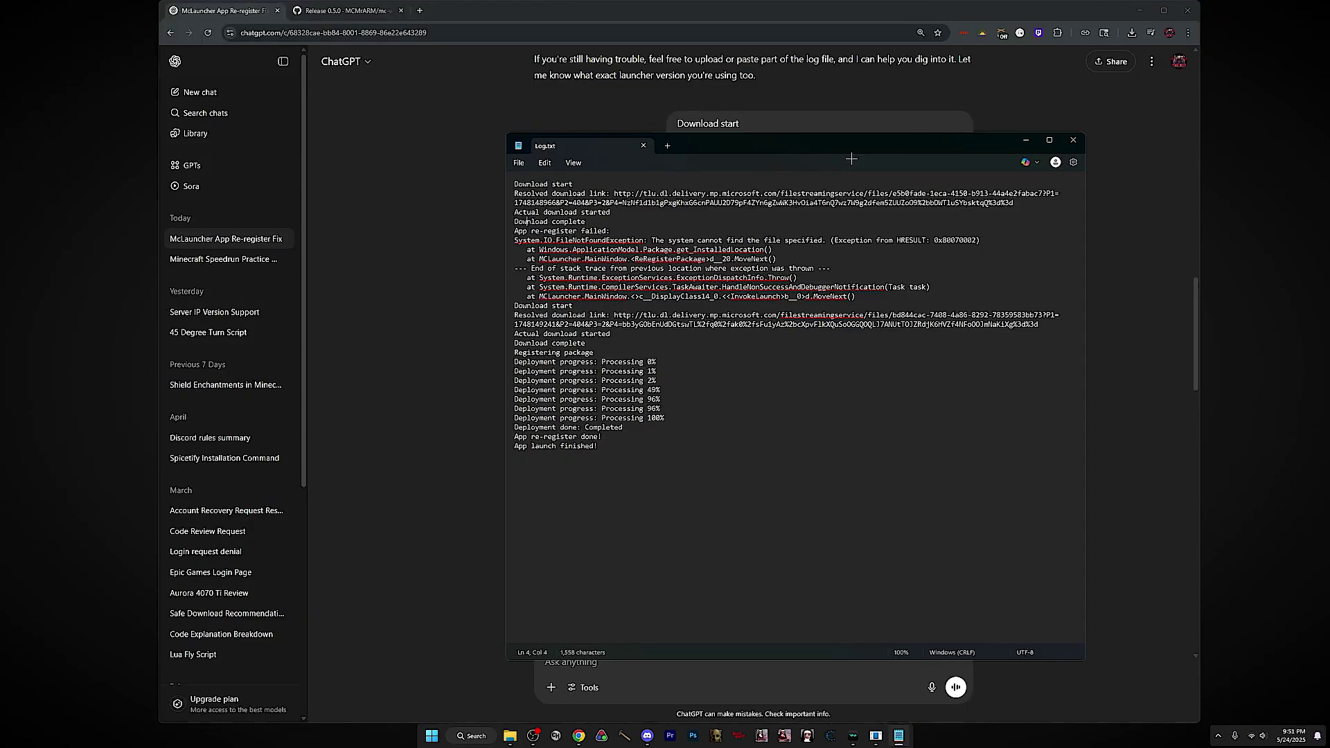
drag(848, 146, 797, 565)
click(613, 383)
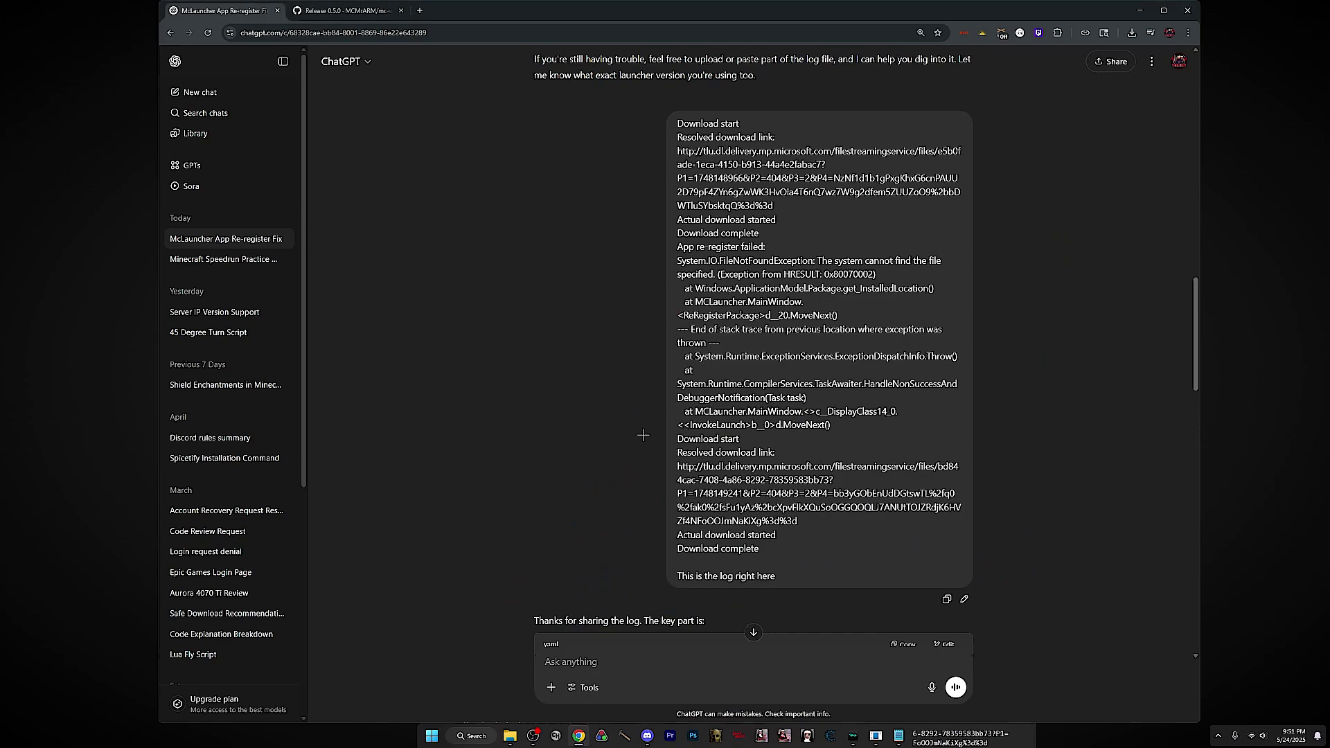
scroll(557, 390, down, 10)
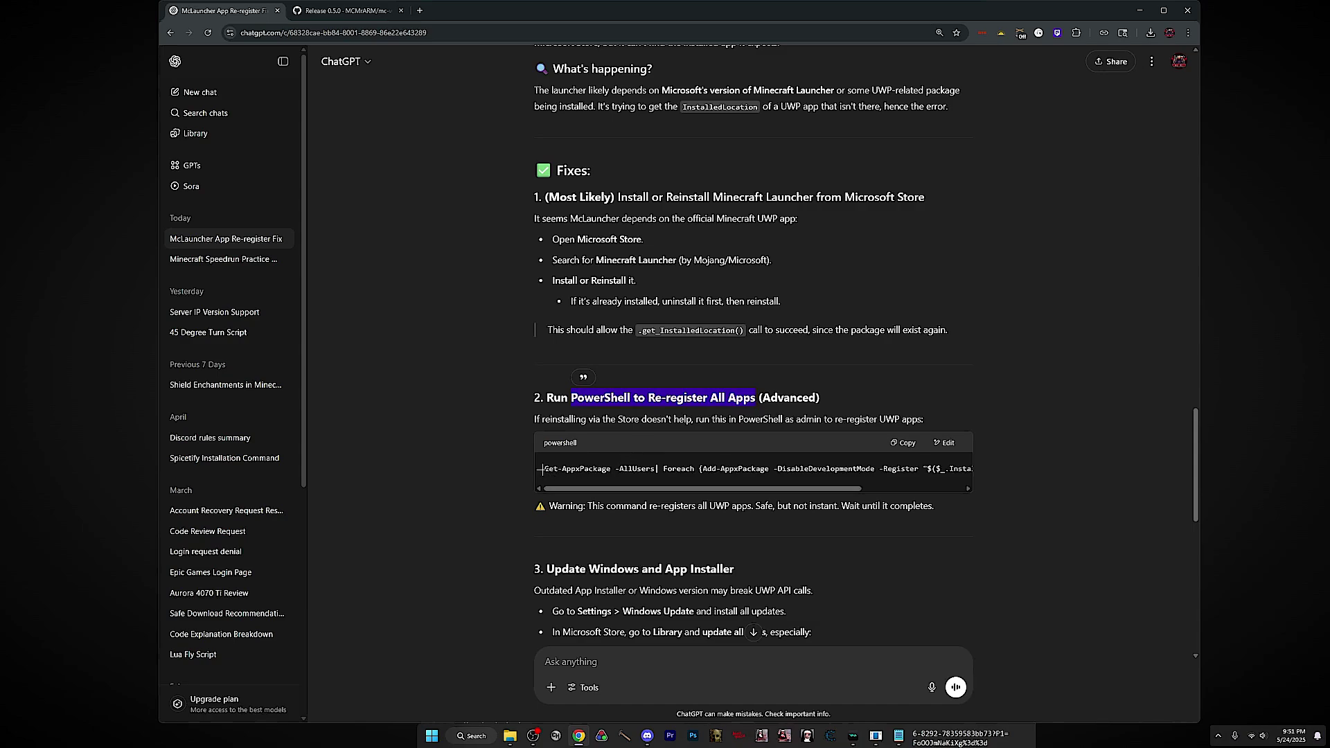
- Select the PowerShell re-register command and search Windows for 'windo'
drag(542, 470, 1017, 468)
click(1017, 468)
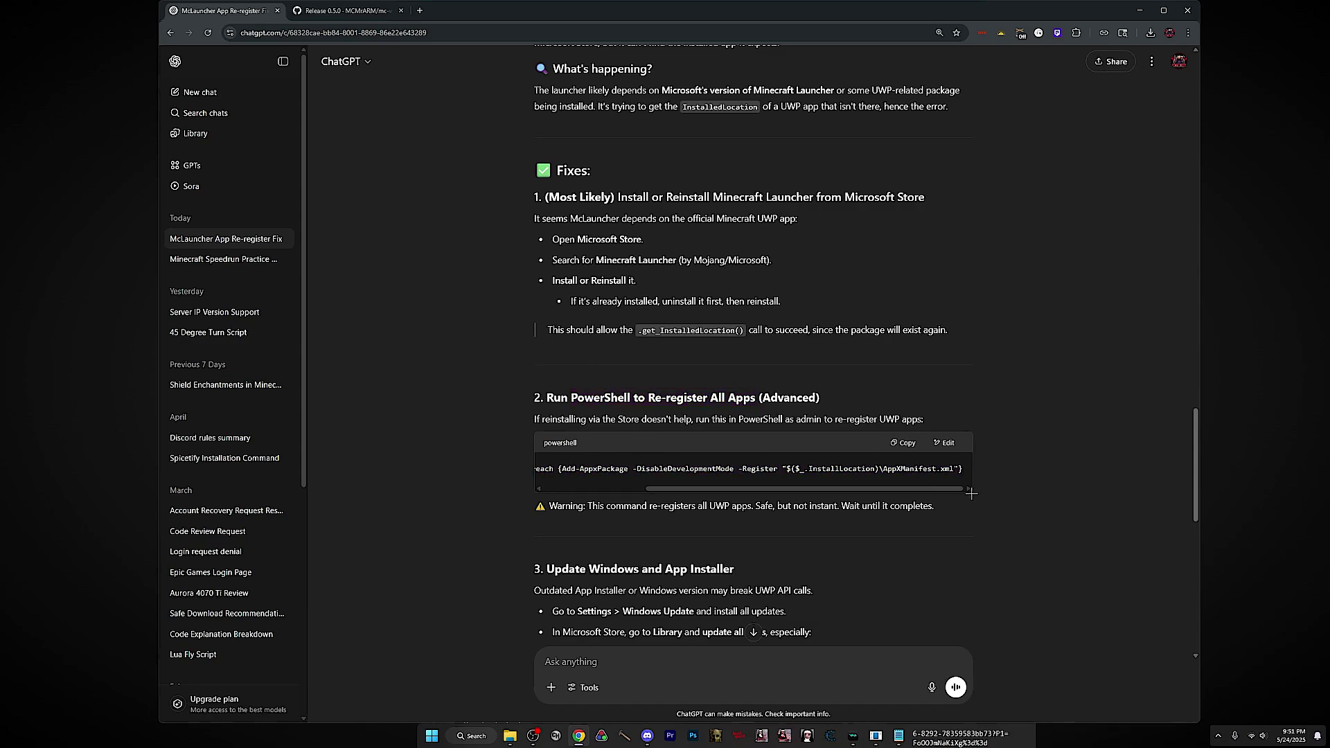
key(super)
text(windo)
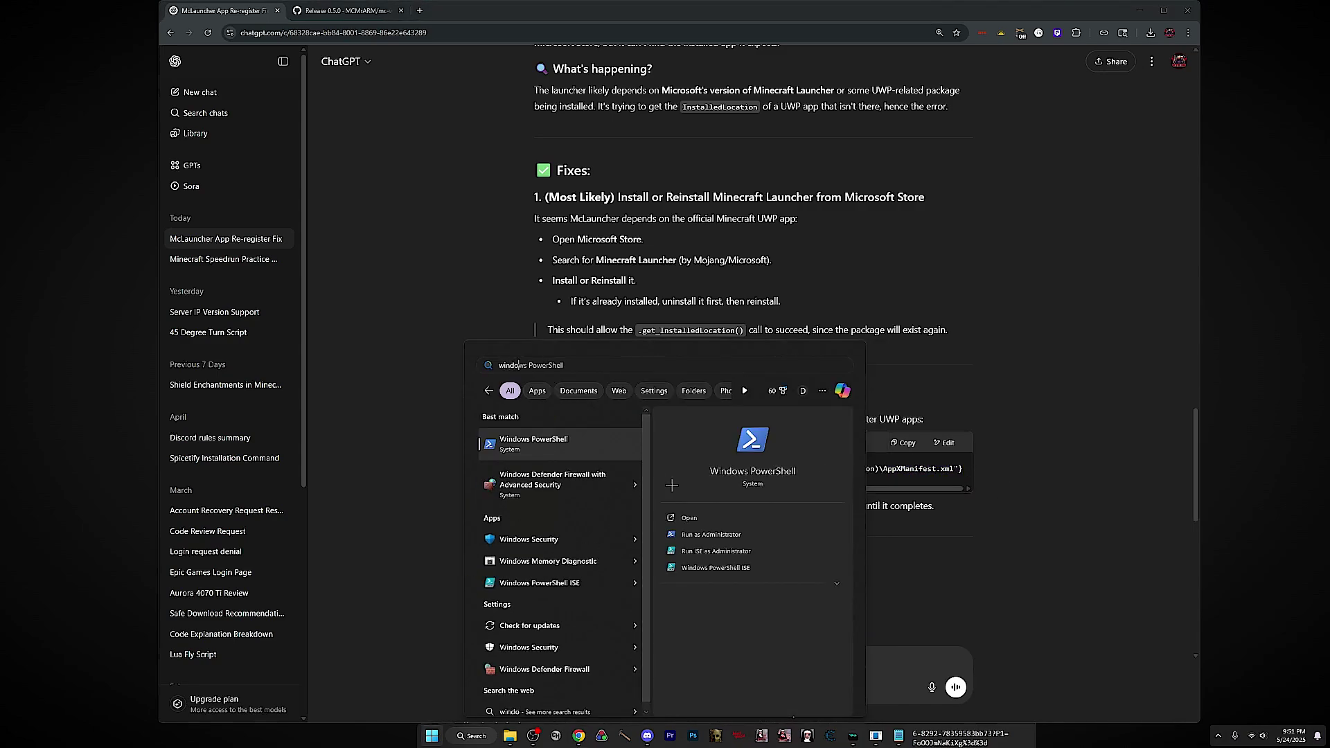
- Run the Get-AppxPackage re-register command in administrator PowerShell after Access is denied, then close it
click(712, 535)
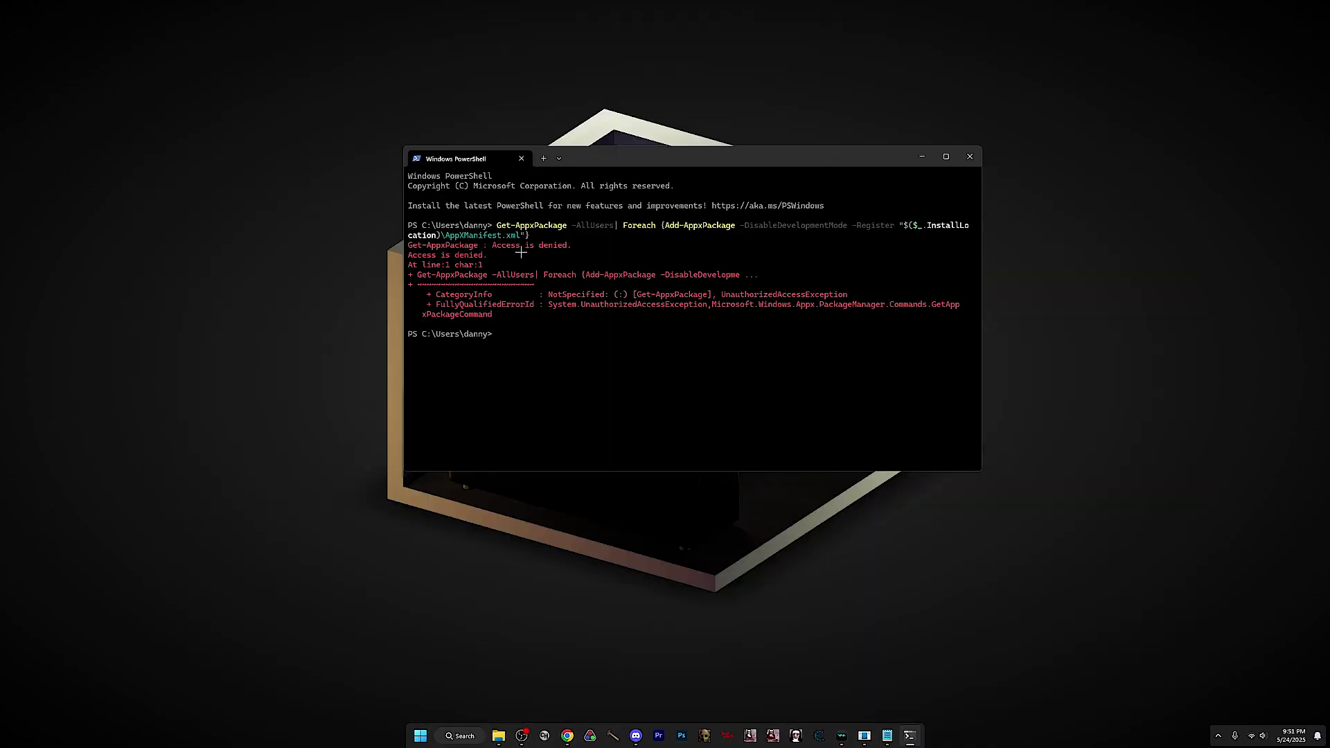
drag(493, 248, 574, 246)
click(635, 265)
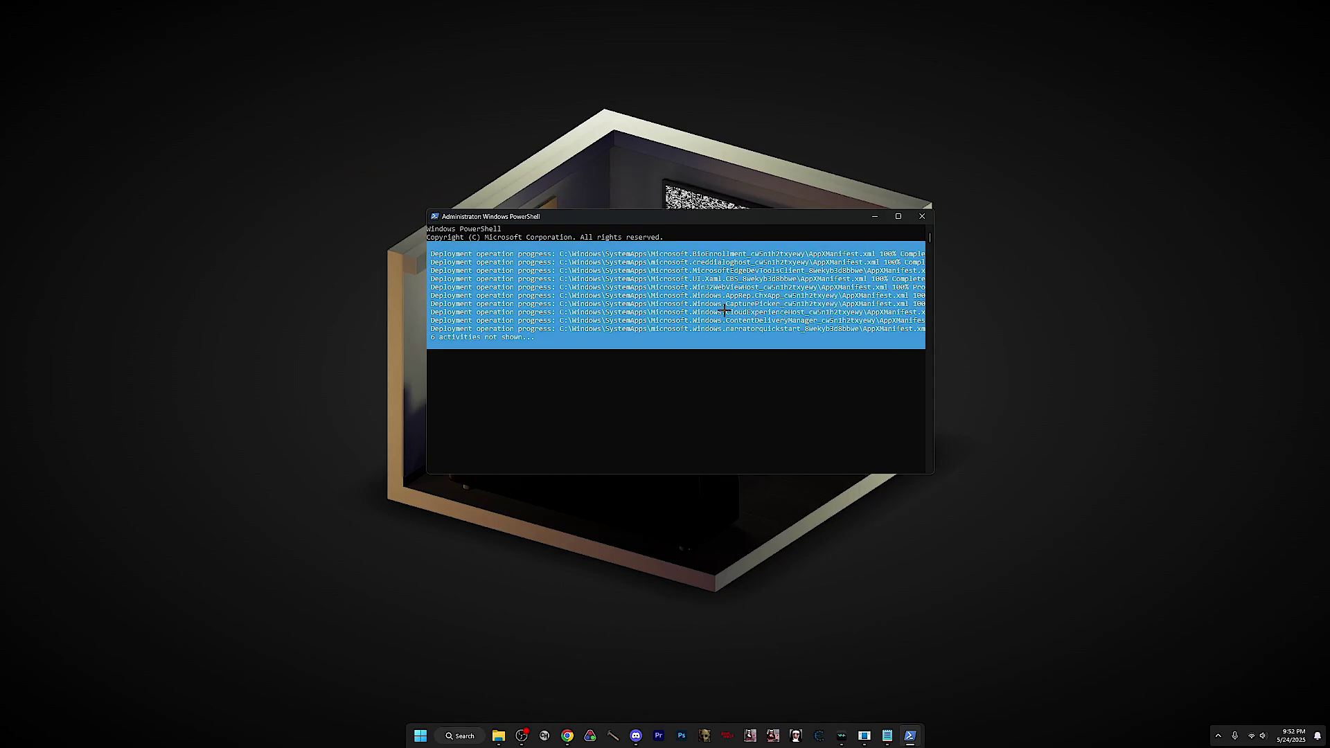
right_click(910, 735)
click(897, 703)
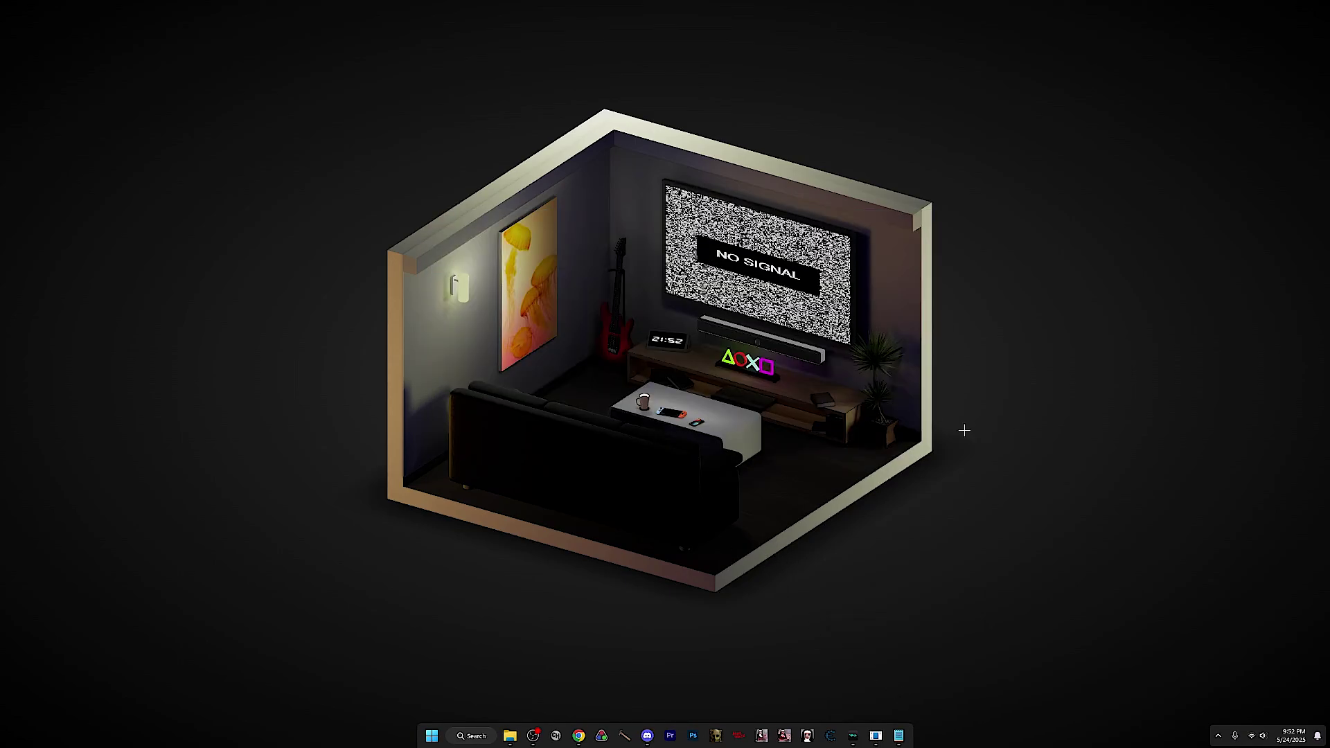
- Bring up the Minecraft Version Manager and confirm 1.16.1.2 shows as Installed
mouse_move(877, 736)
click(875, 735)
drag(606, 274, 655, 277)
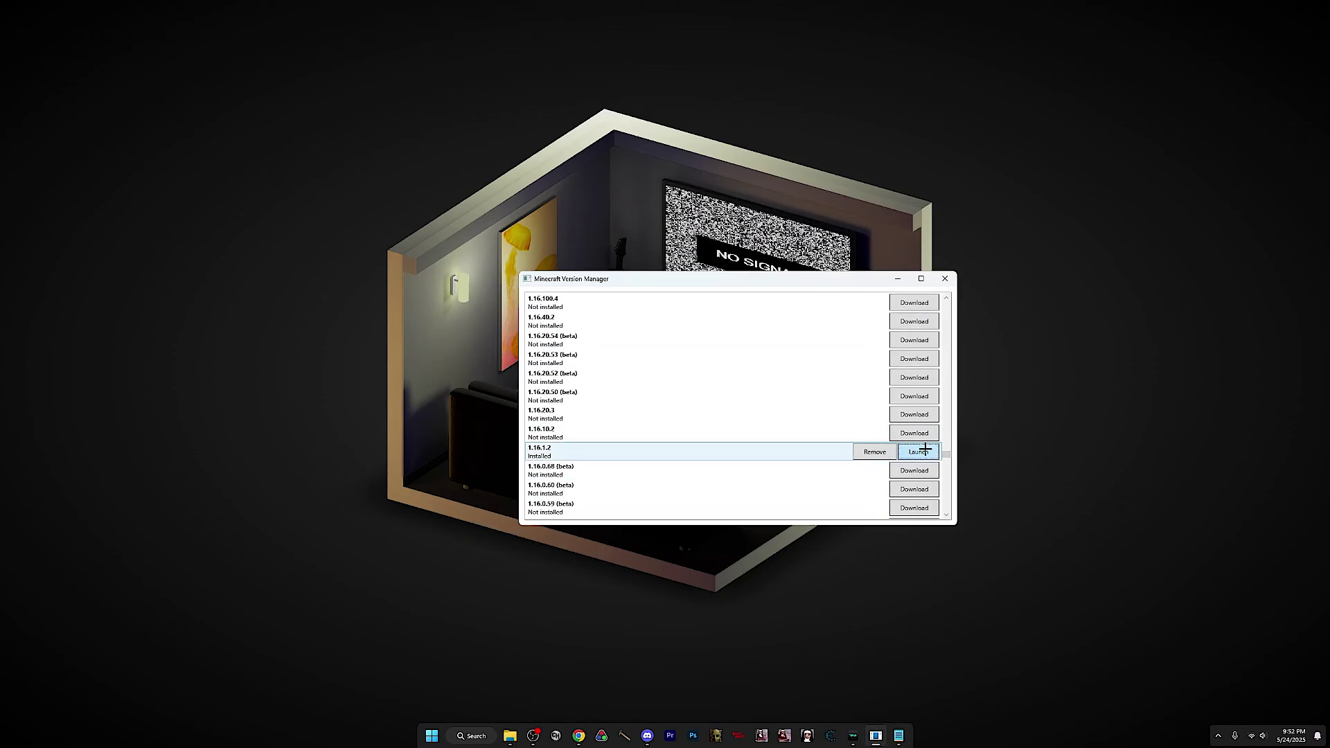
mouse_move(820, 278)
mouse_down()
mouse_move(796, 238)
mouse_move(821, 268)
mouse_up()
- Check that Log.txt ends with the 'App launch finished!' line
click(900, 737)
drag(513, 428, 439, 474)
click(642, 491)
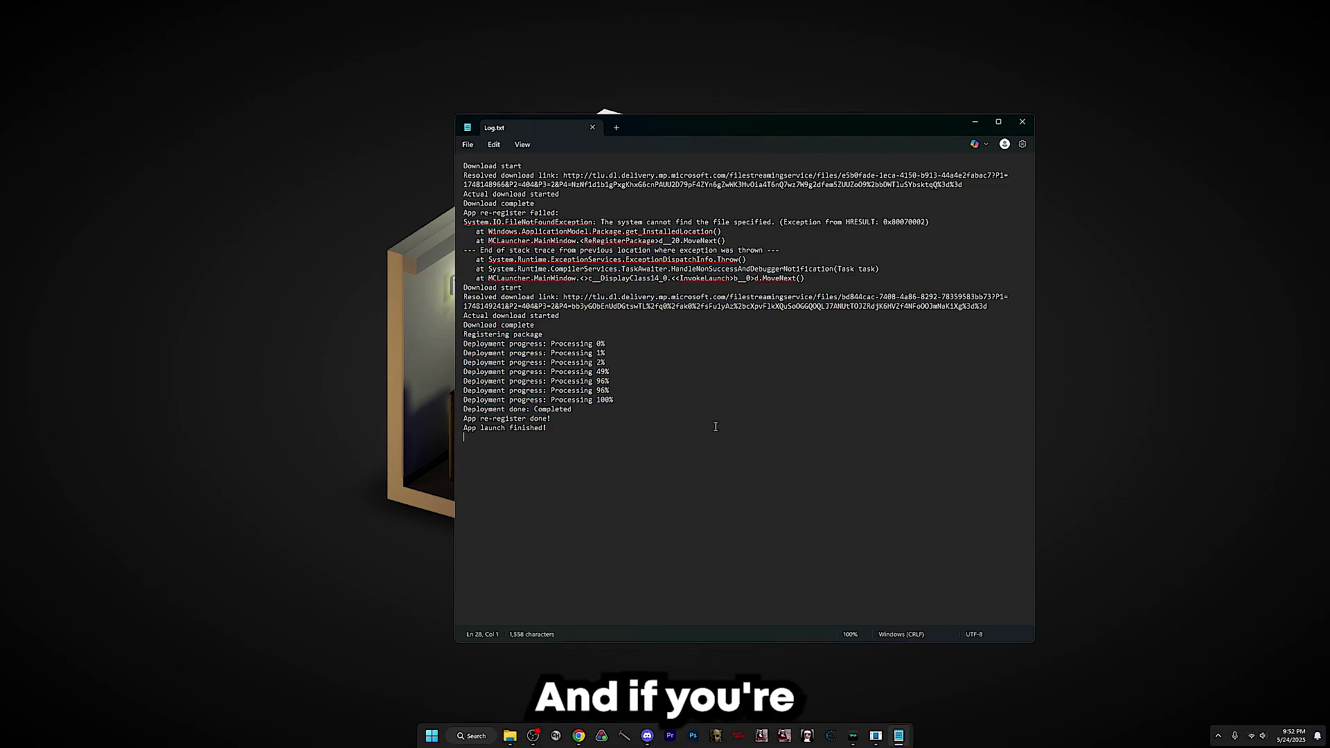
- Close the Log.txt Notepad window and the Minecraft Version Manager
click(1021, 122)
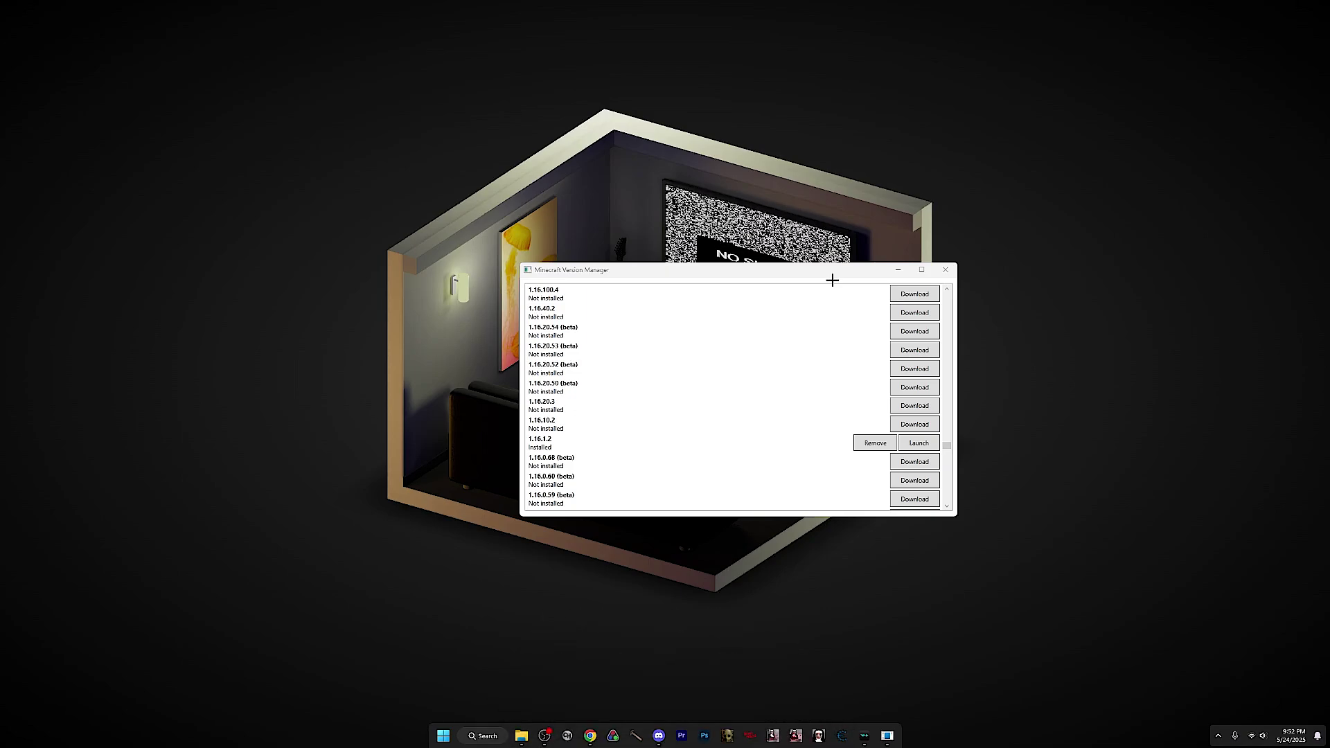
drag(826, 272, 754, 241)
click(873, 239)
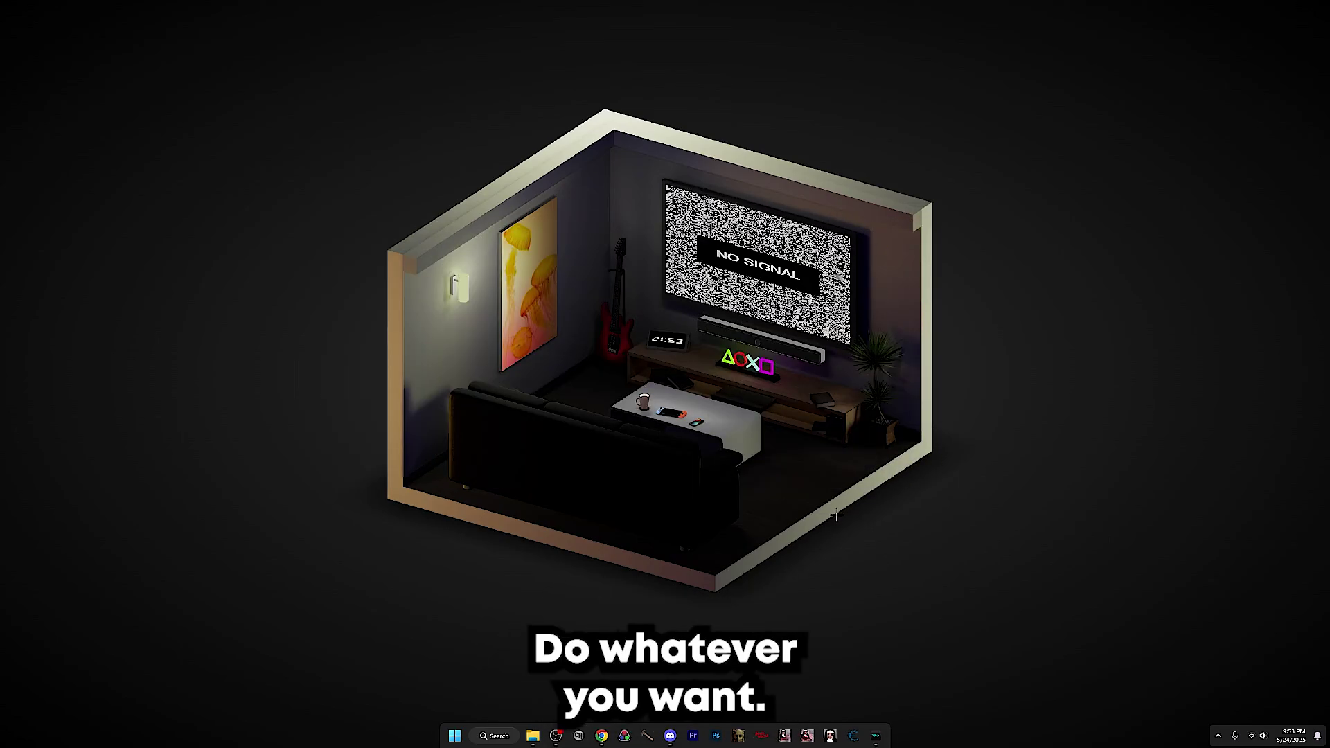